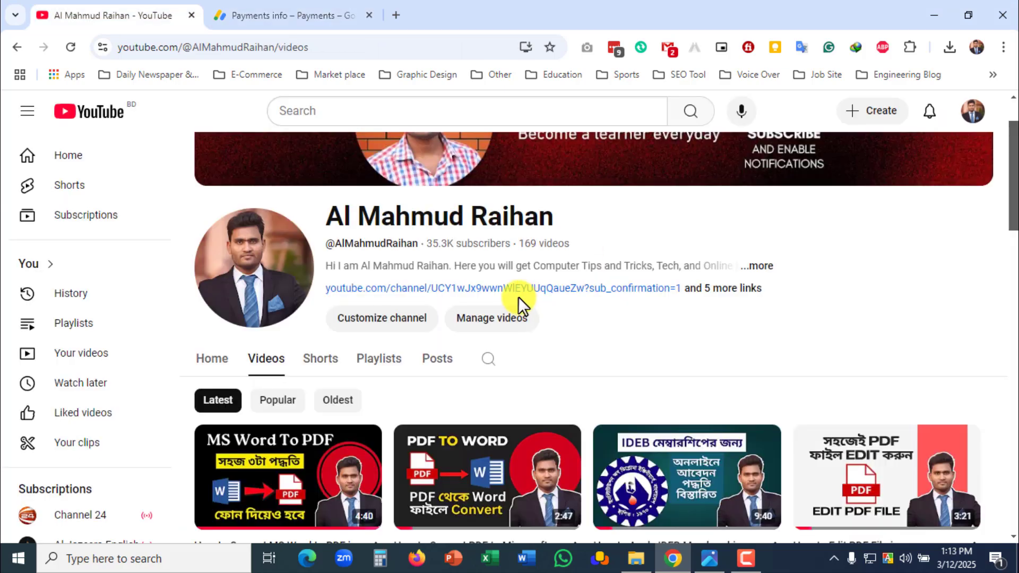
Look over the YouTube channel's latest videos and the links in its About details
scroll(531, 325, "down", 10)
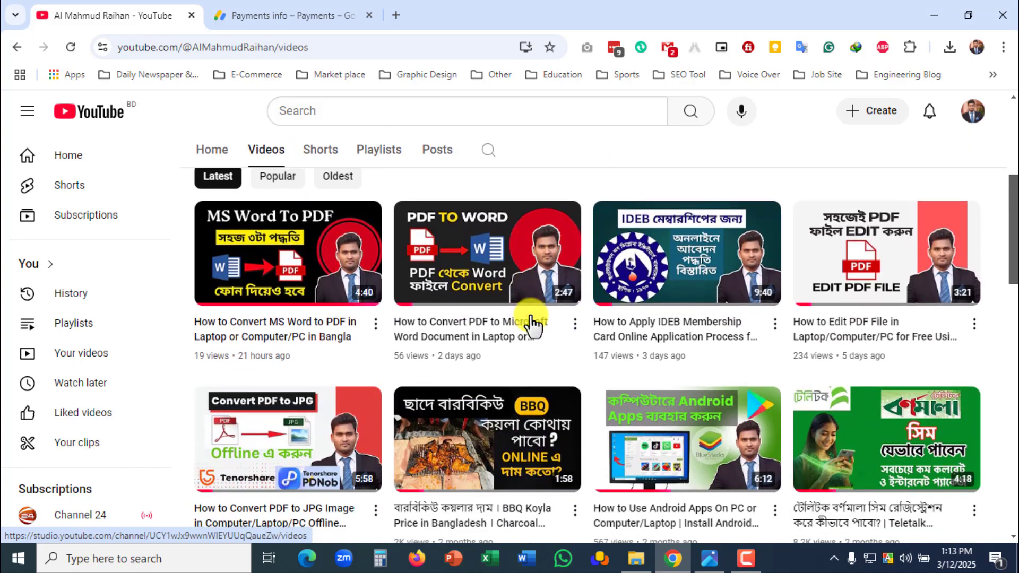
scroll(584, 345, "up", 10)
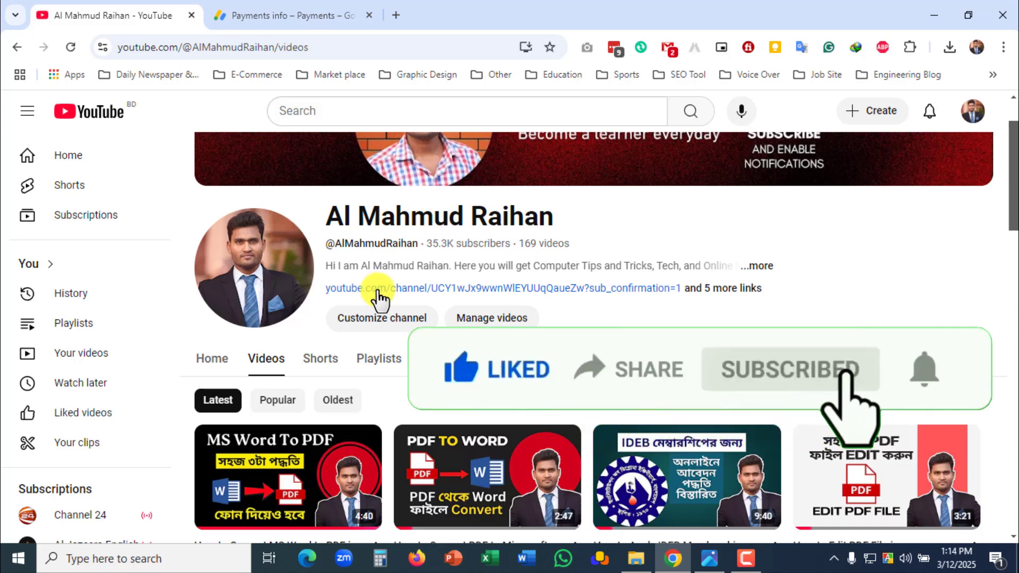
left_click(716, 289)
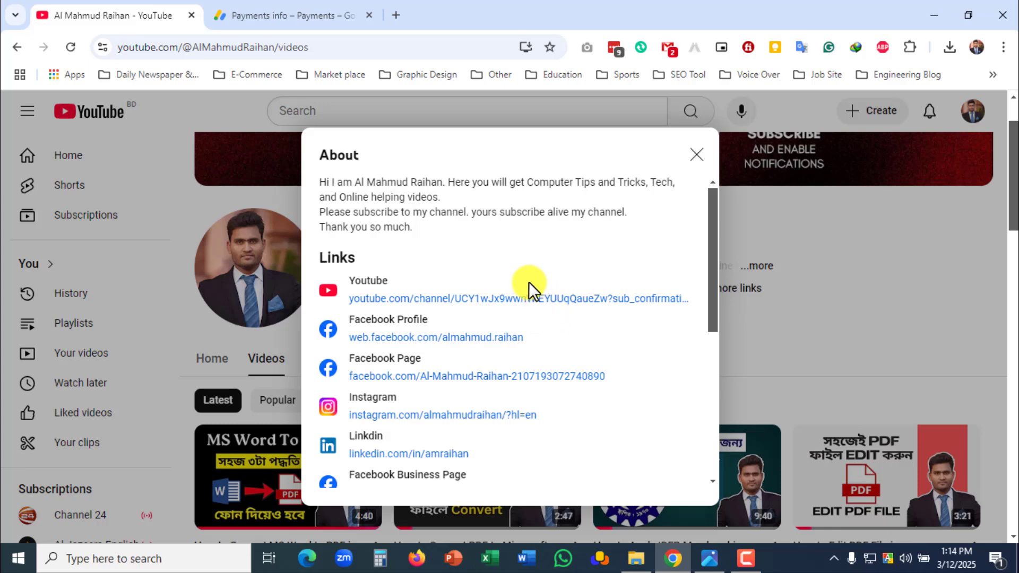
scroll(529, 282, "down", 3)
scroll(521, 311, "up", 1)
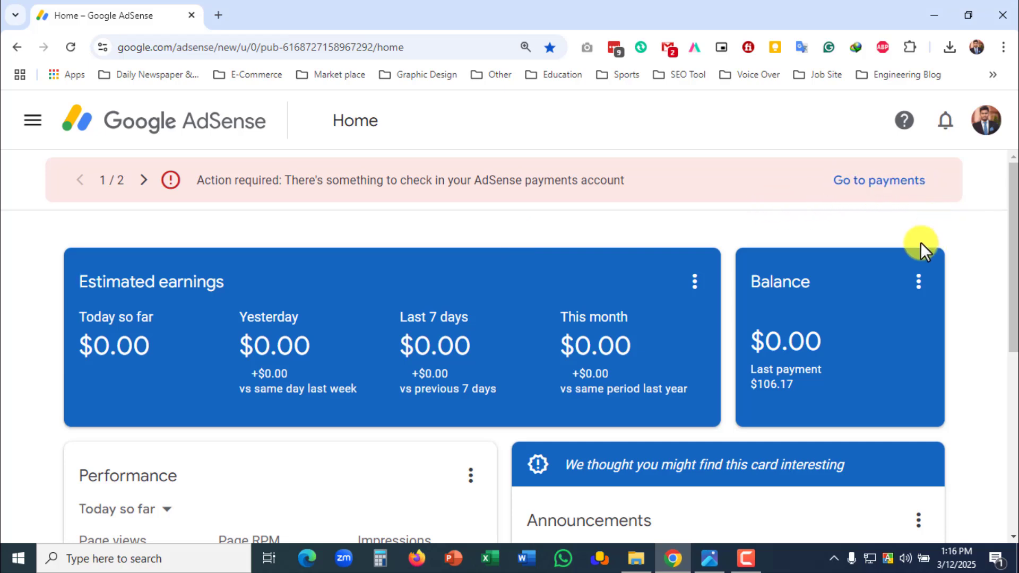
Open the YouTube payments account from the AdSense alert and locate the expired Form W-8BEN in its tax info
left_click(919, 284)
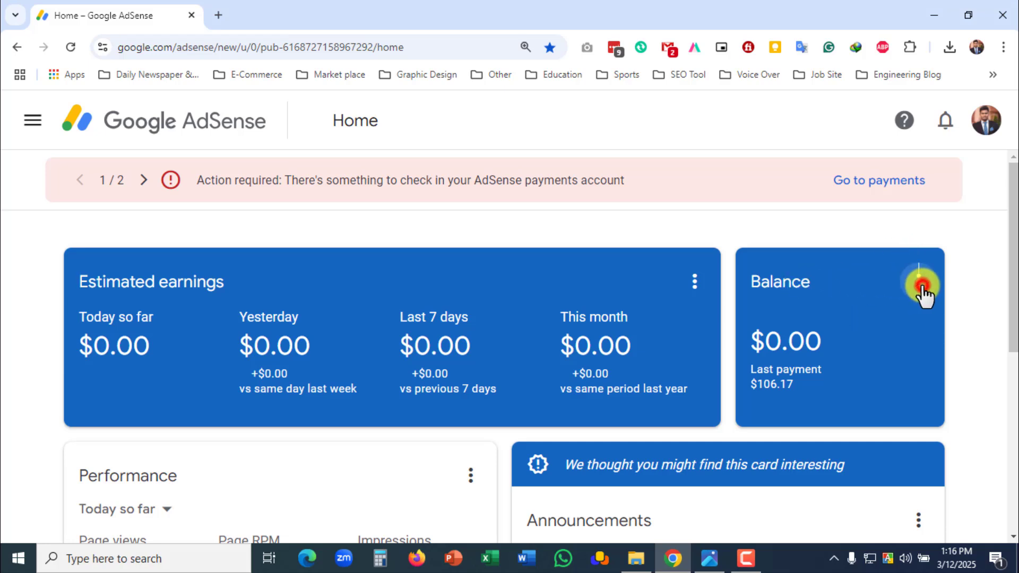
left_click(821, 235)
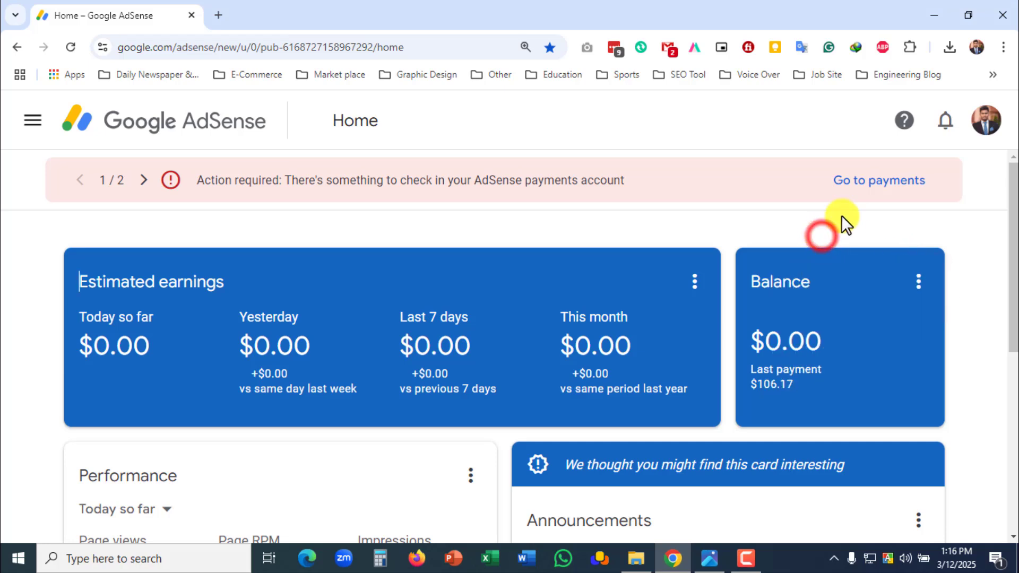
left_click(872, 195)
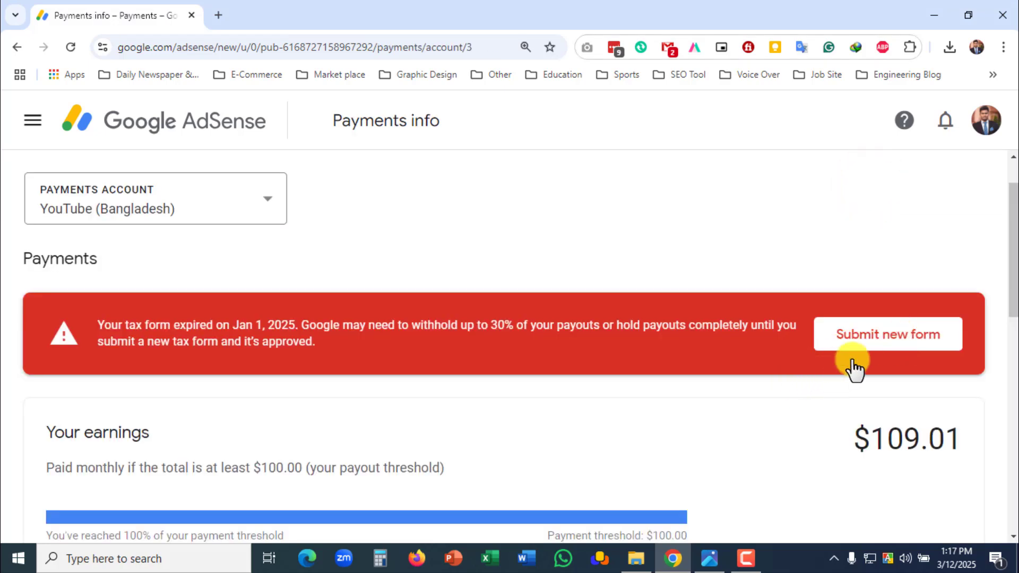
left_click(894, 343)
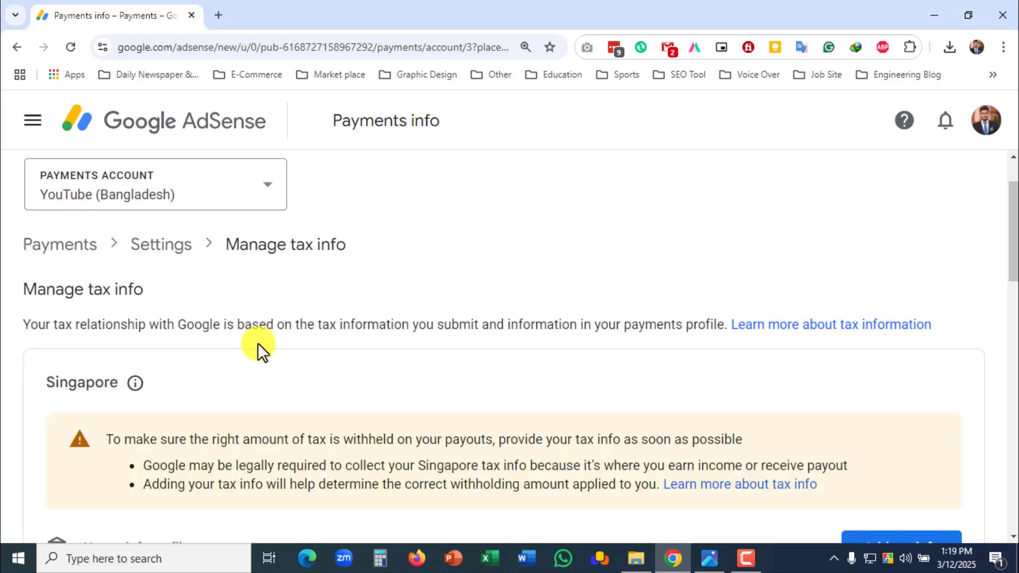
scroll(257, 343, "down", 10)
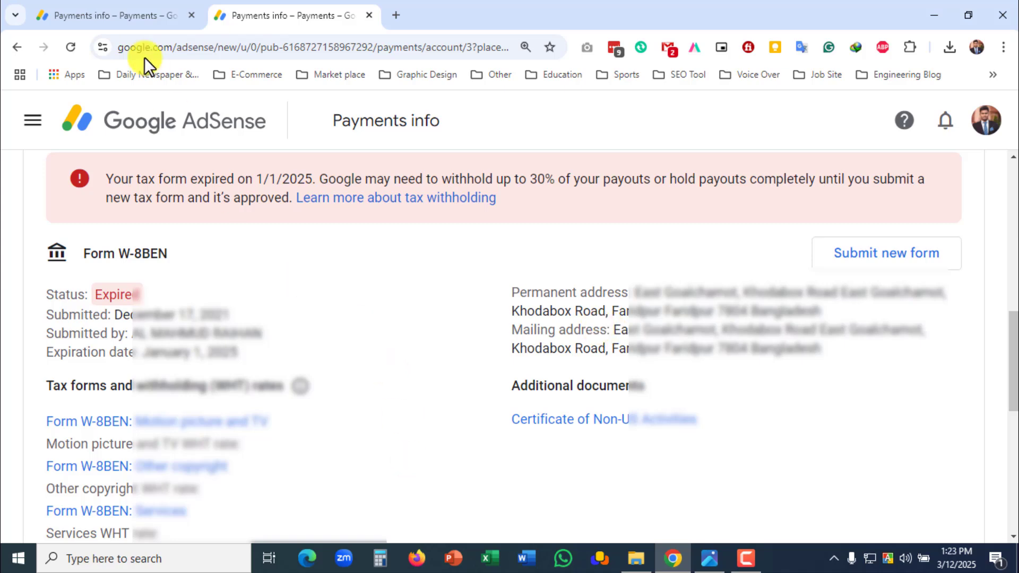
key("ctrl+shift+Tab")
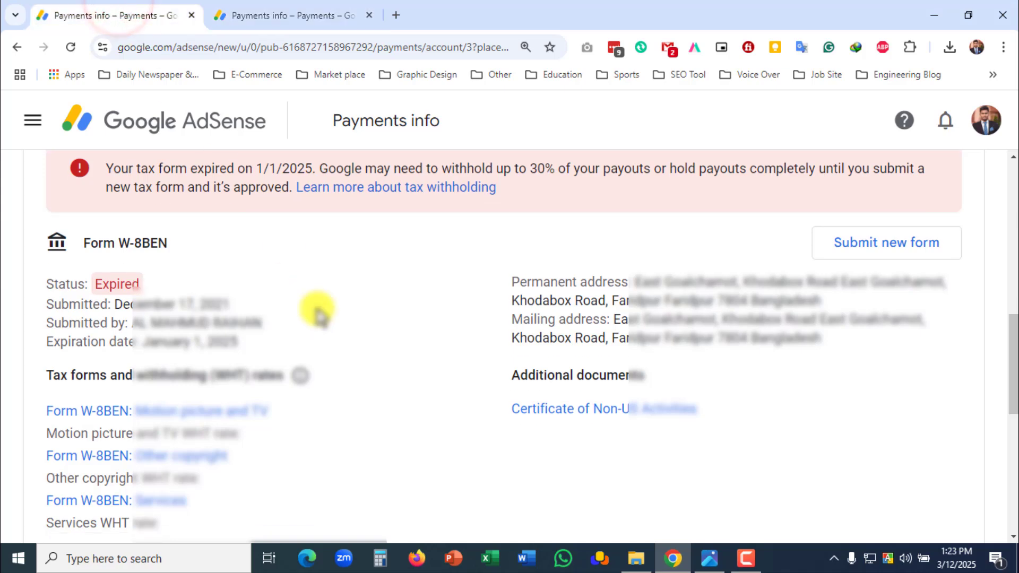
left_click(270, 14)
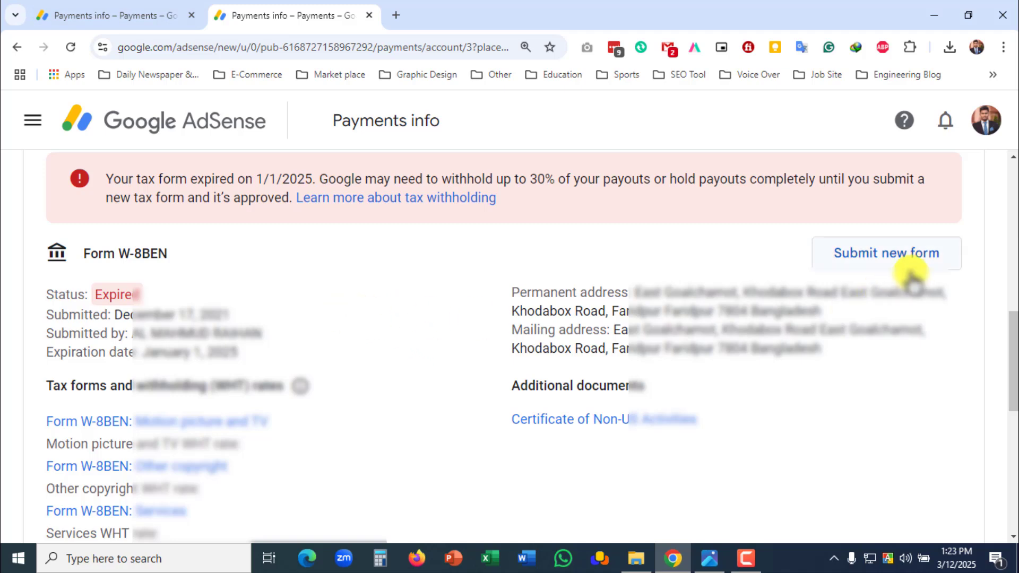
Start a new tax form to replace the expired Form W-8BEN and verify identity with the account password
left_click(888, 261)
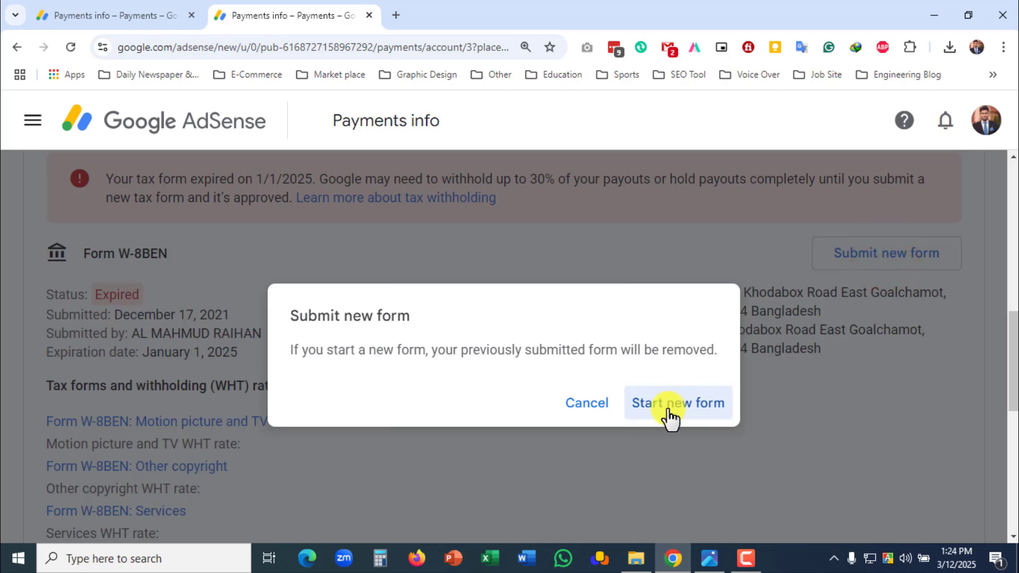
left_click(668, 408)
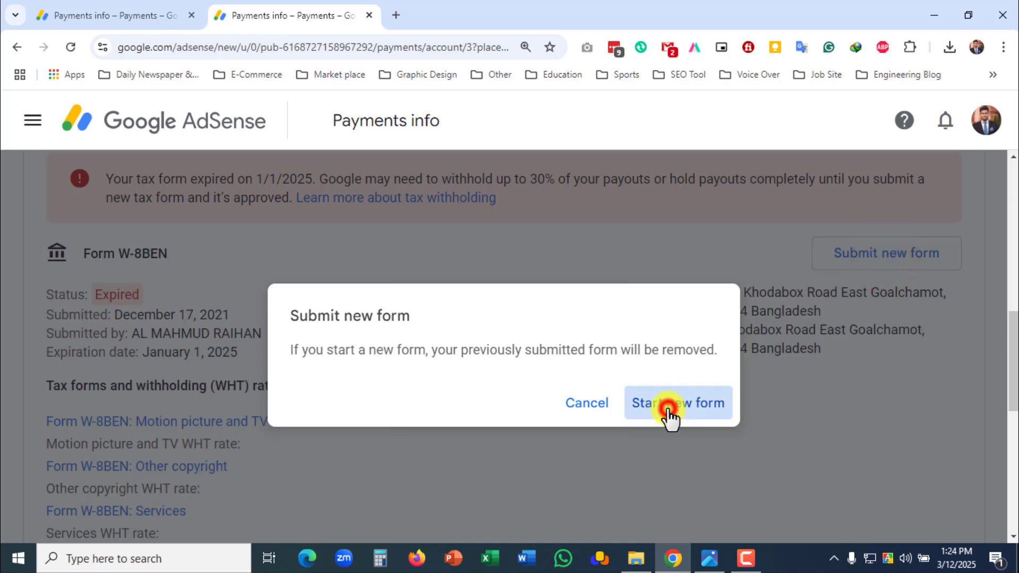
scroll(637, 372, "down", 2)
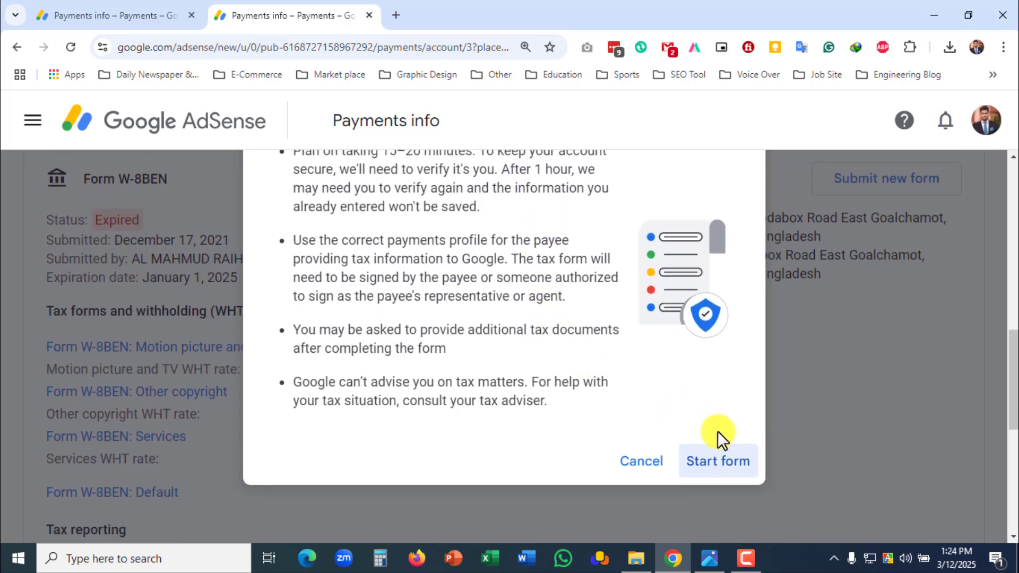
left_click(723, 464)
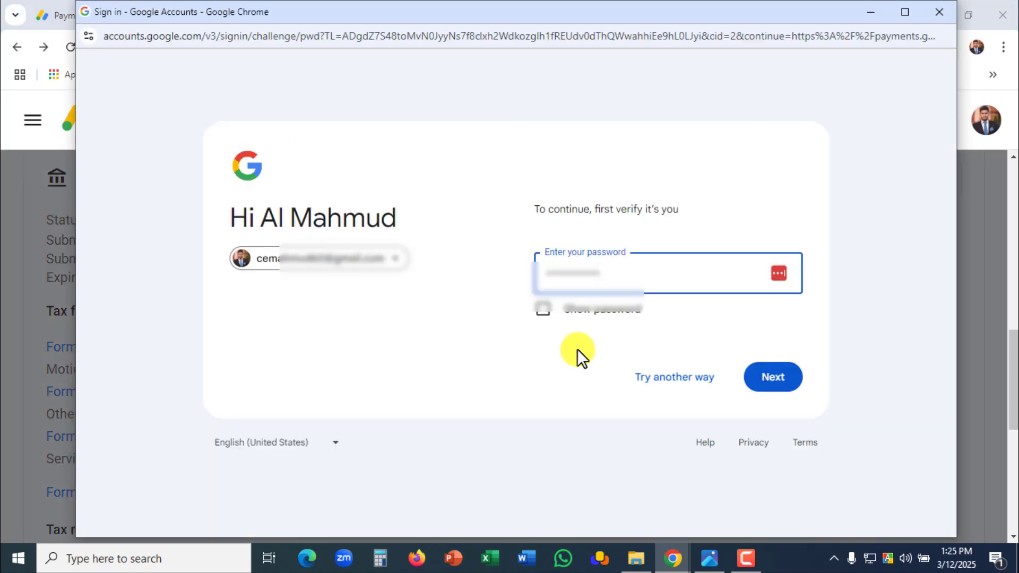
left_click(773, 378)
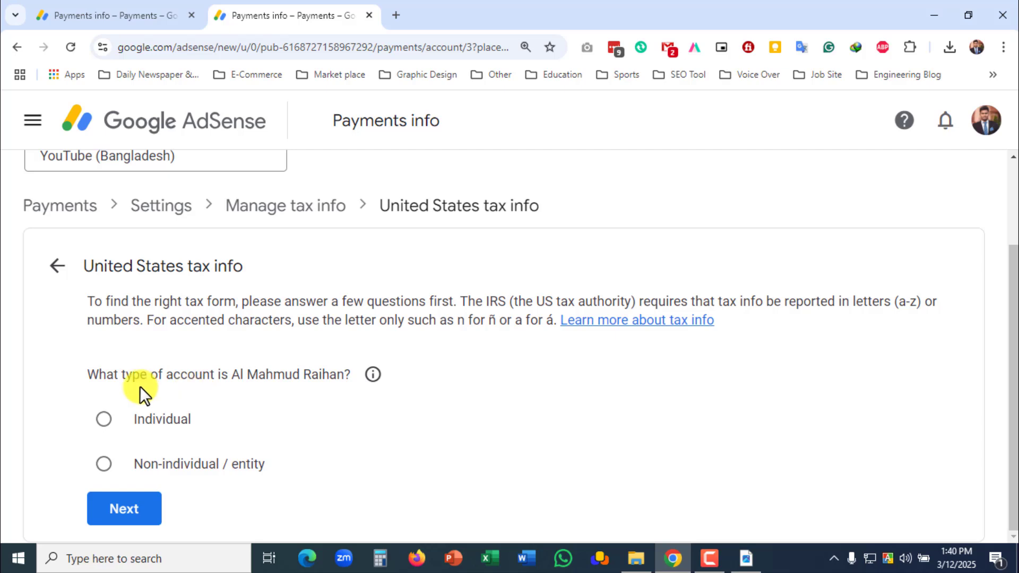
Set the account type to Individual and answer No to being a citizen or resident of the United States
left_click(102, 419)
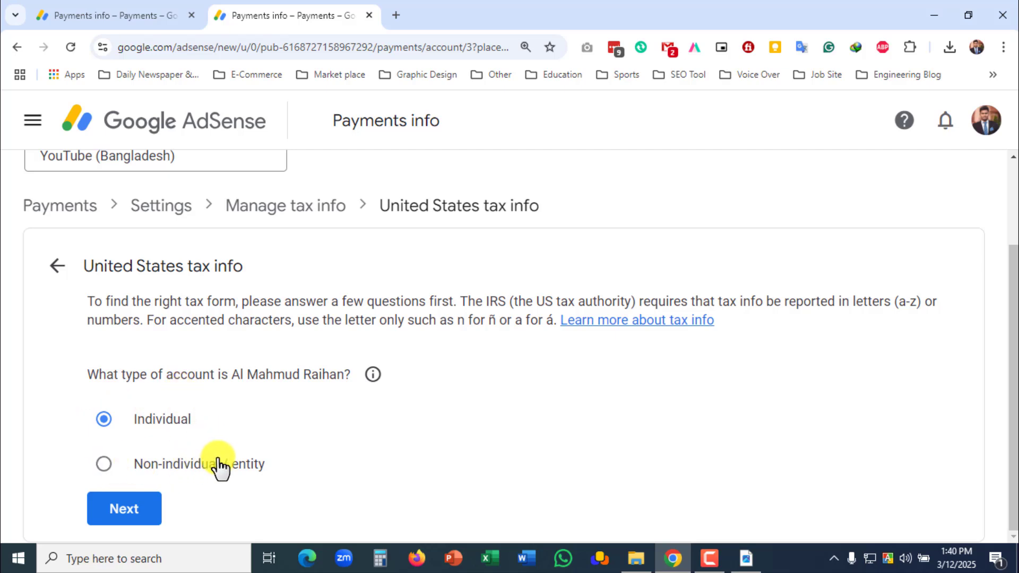
left_click(125, 511)
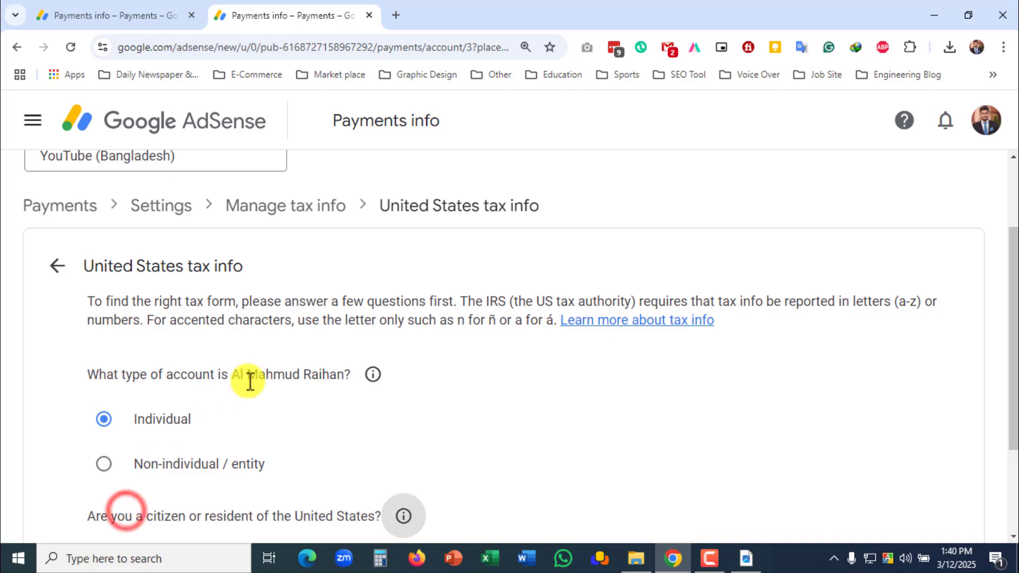
scroll(170, 398, "down", 3)
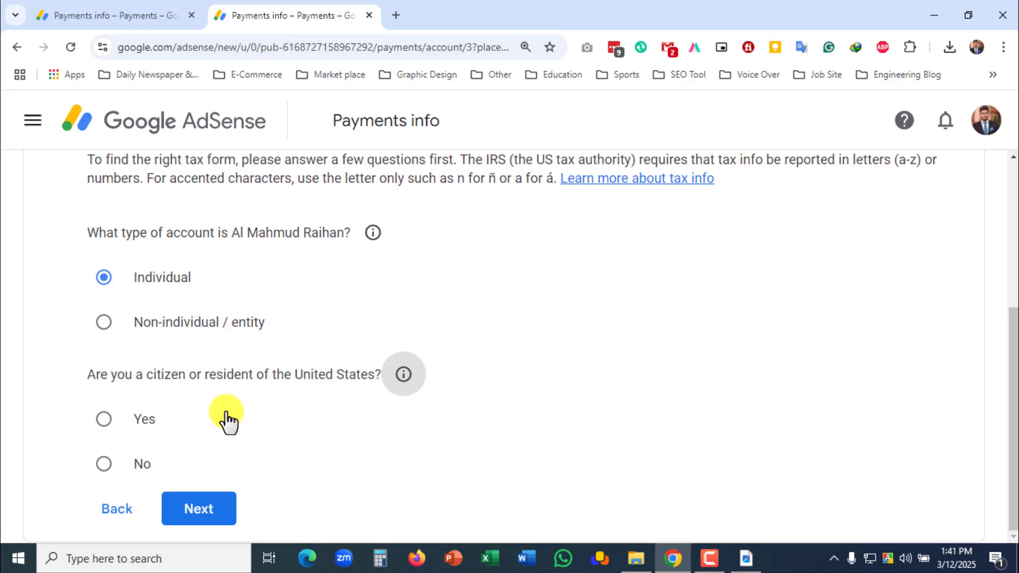
left_click(105, 469)
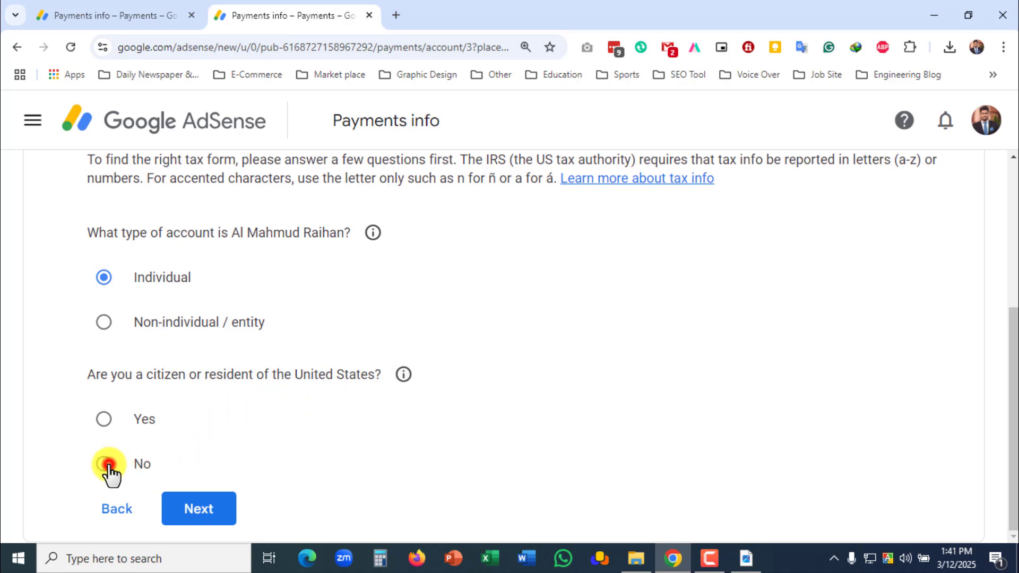
left_click(202, 511)
Choose W-8BEN as the W-8 tax form type and start the form
scroll(437, 320, "down", 1)
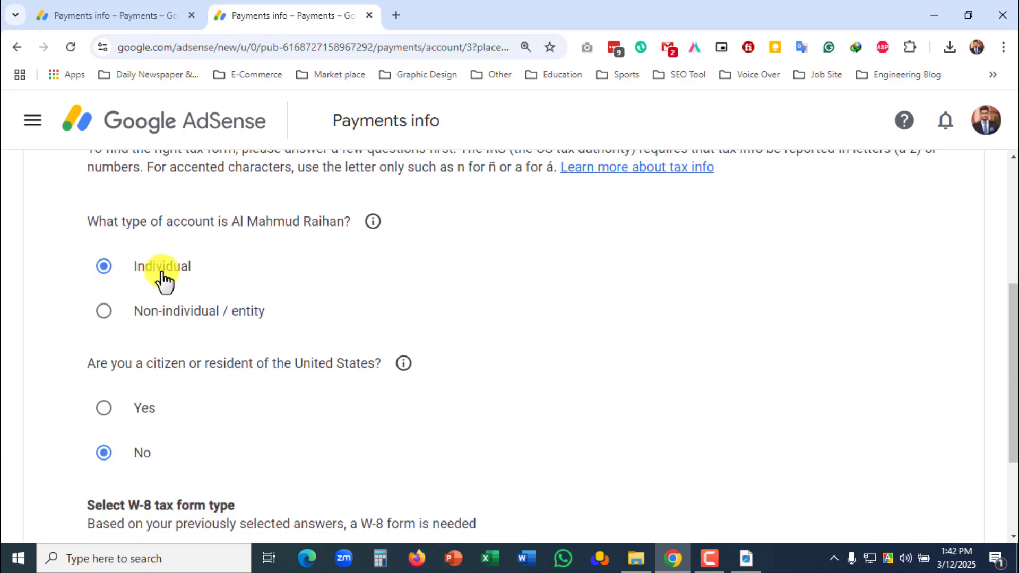
scroll(162, 279, "down", 3)
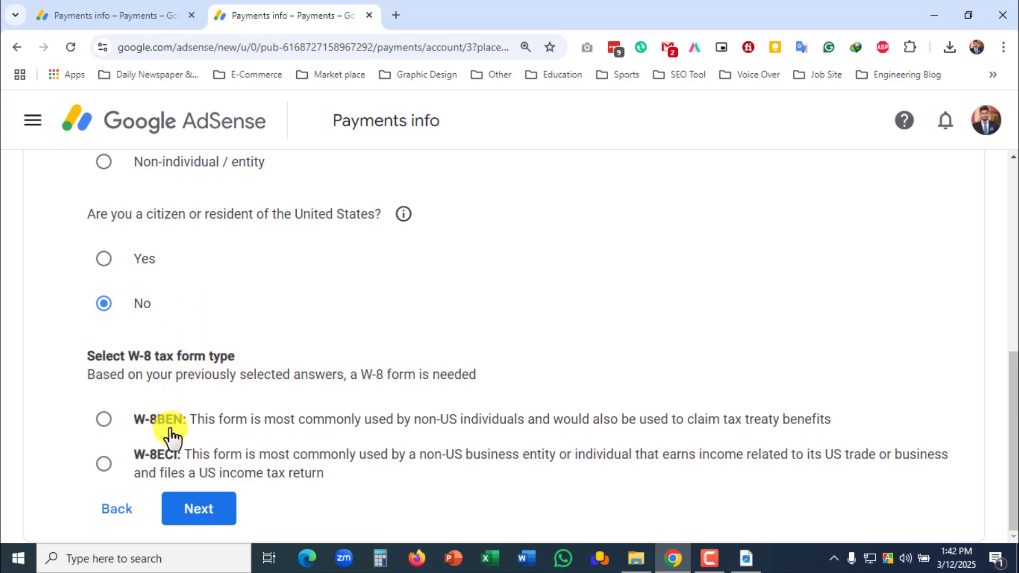
left_click(103, 421)
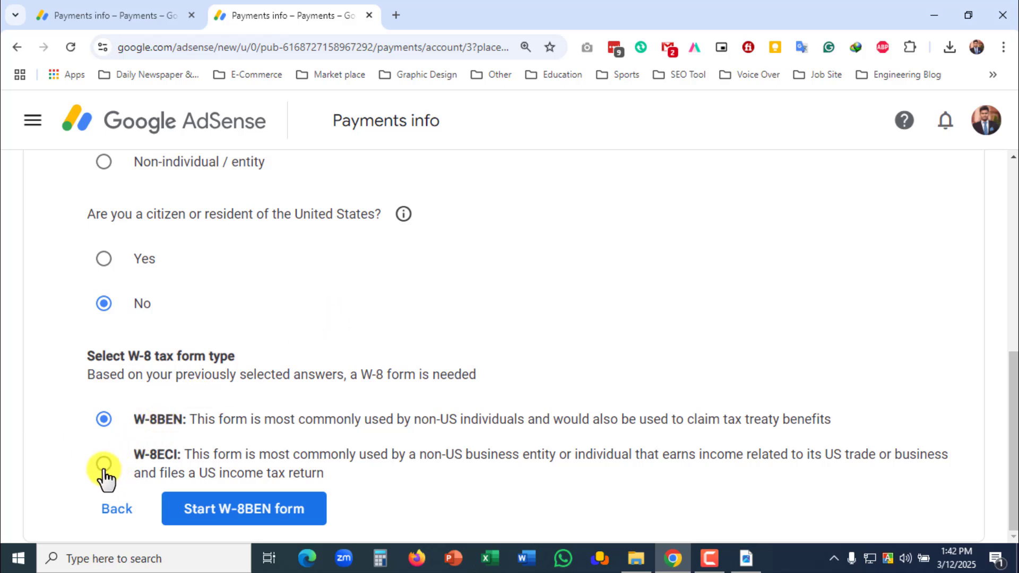
left_click(245, 520)
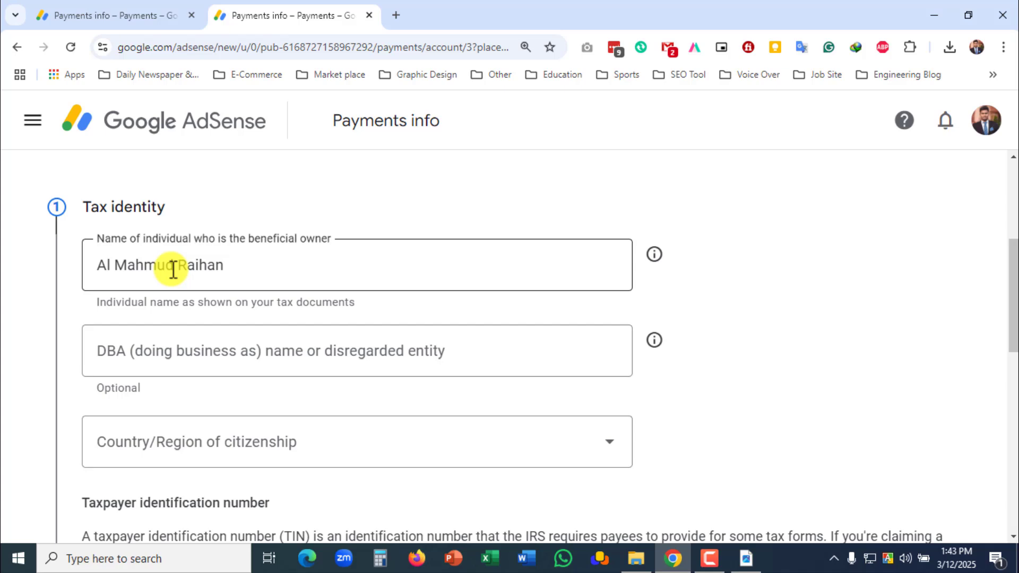
left_click(93, 266)
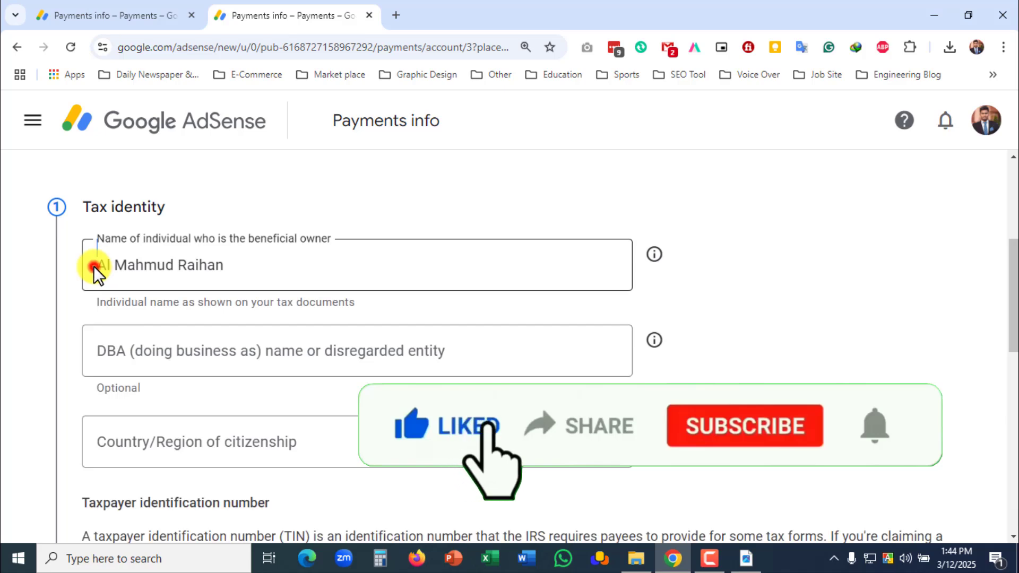
left_click_drag(94, 266, 226, 274)
left_click(253, 275)
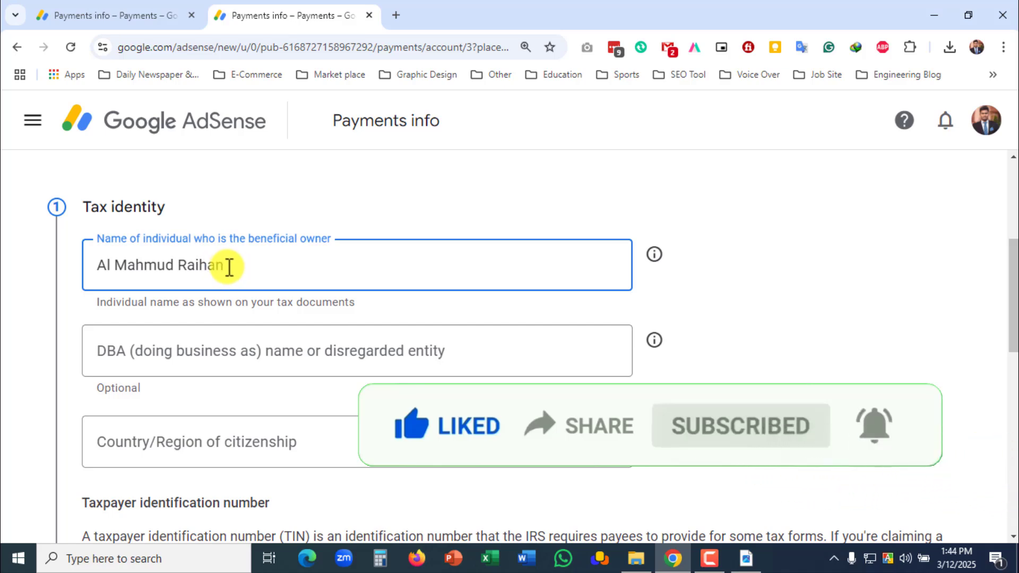
left_click(165, 358)
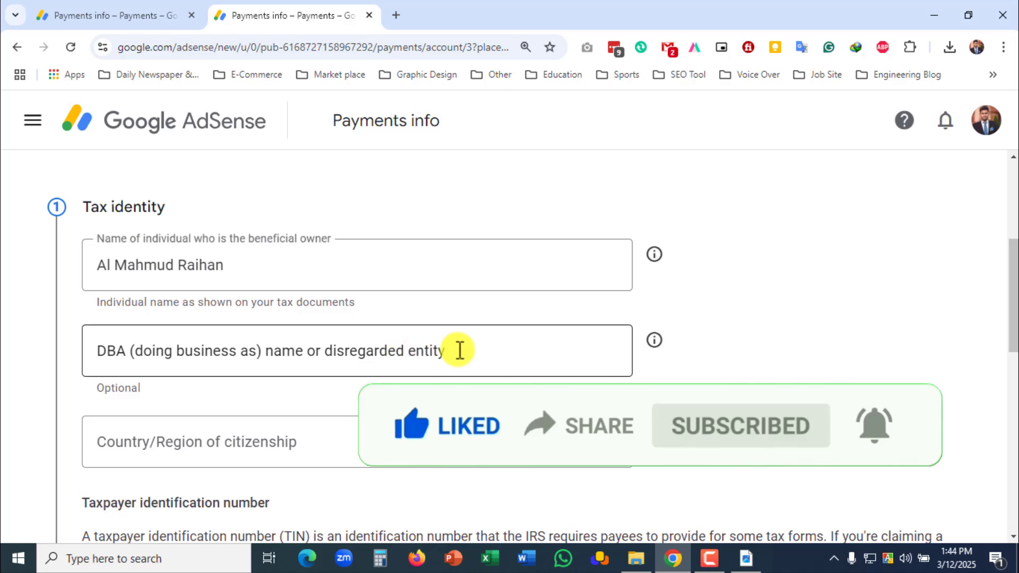
Set the country/region of citizenship to Bangladesh in the tax identity section
scroll(458, 348, "down", 1)
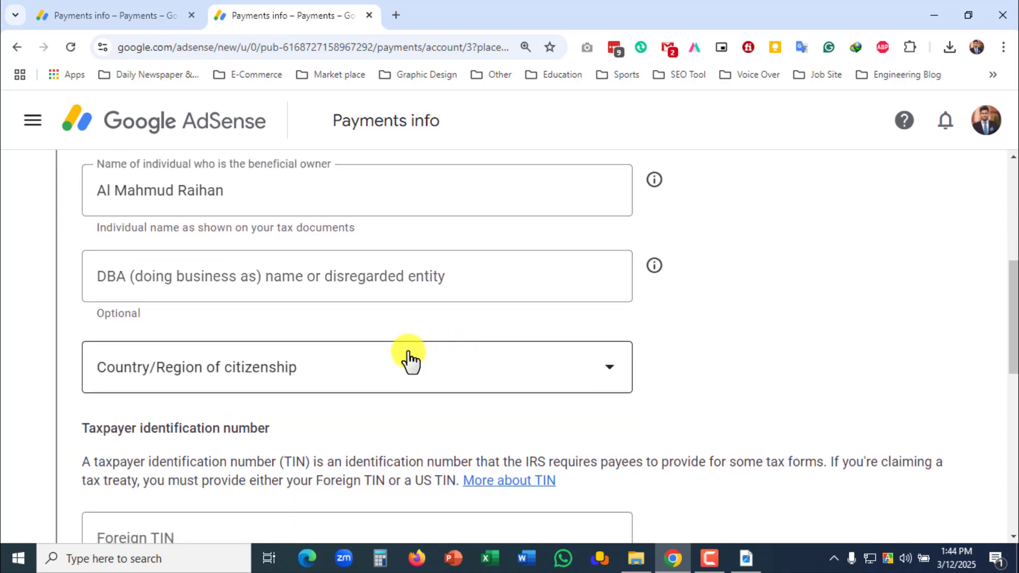
left_click(249, 370)
scroll(255, 371, "down", 10)
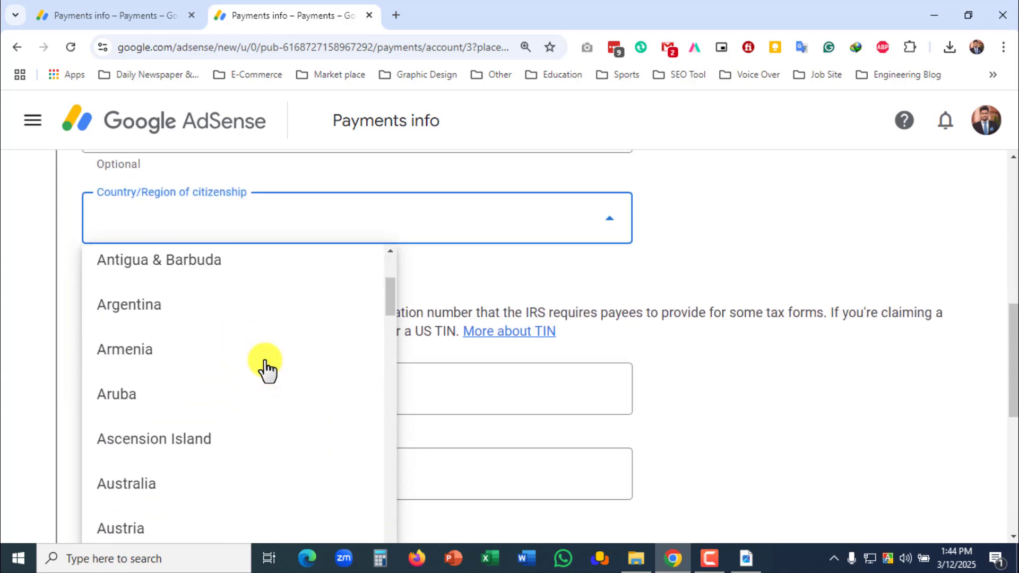
scroll(221, 404, "down", 6)
left_click(158, 334)
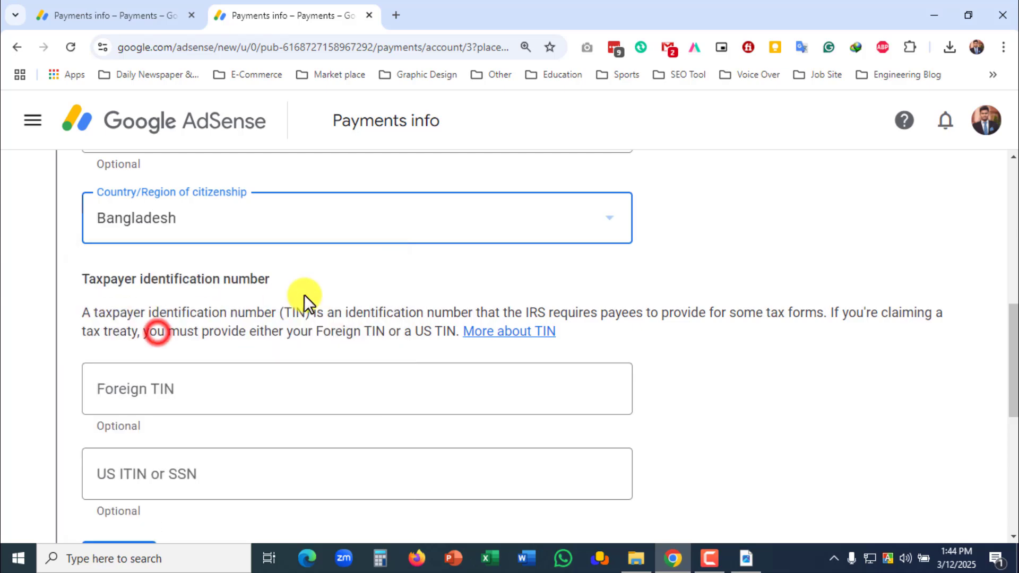
Switch to the TIN certificate PDF in Adobe Acrobat Pro and copy the taxpayer identification number
scroll(304, 295, "down", 1)
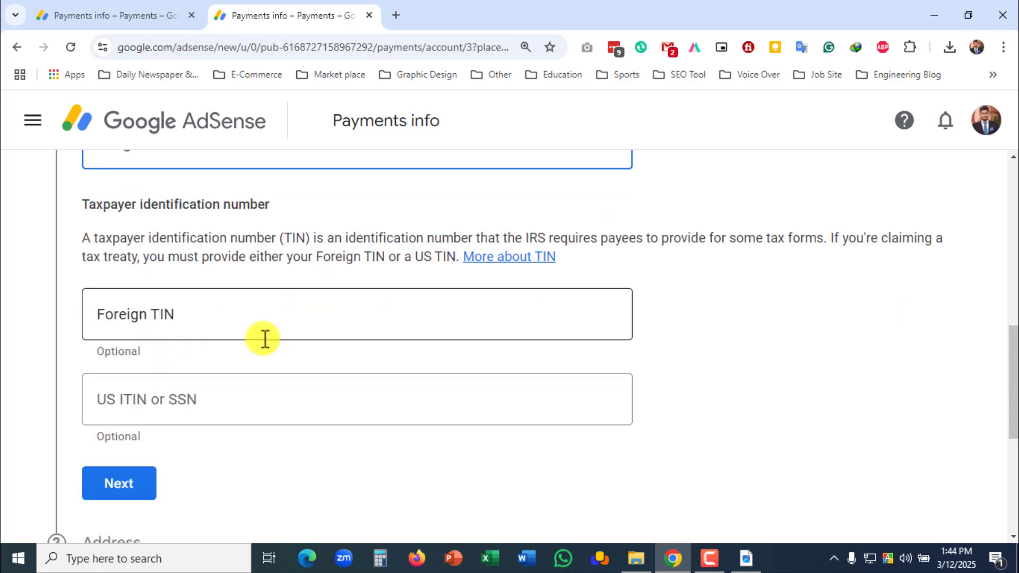
left_click(746, 559)
left_click_drag(501, 260, 552, 274)
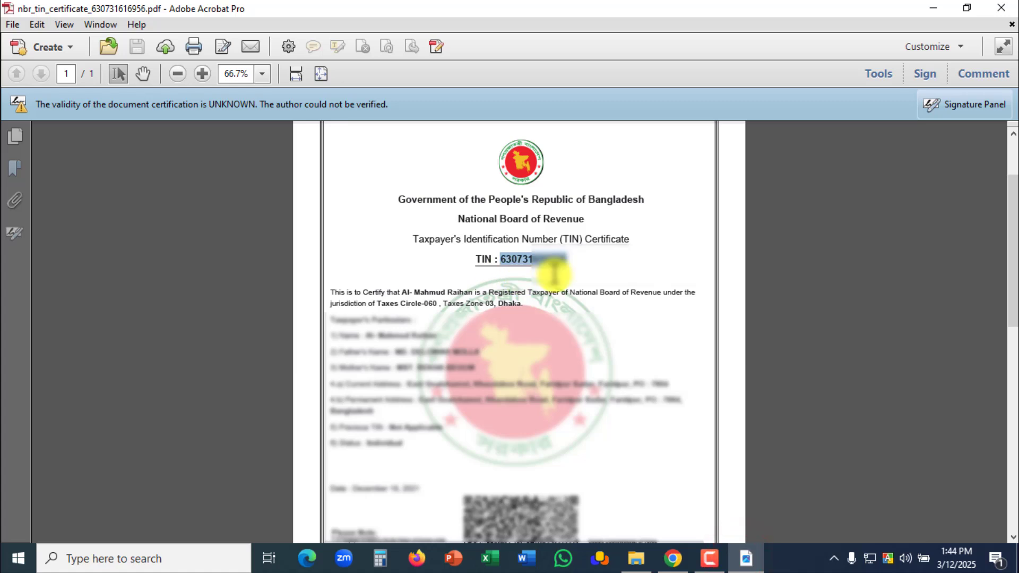
right_click(554, 264)
left_click(580, 282)
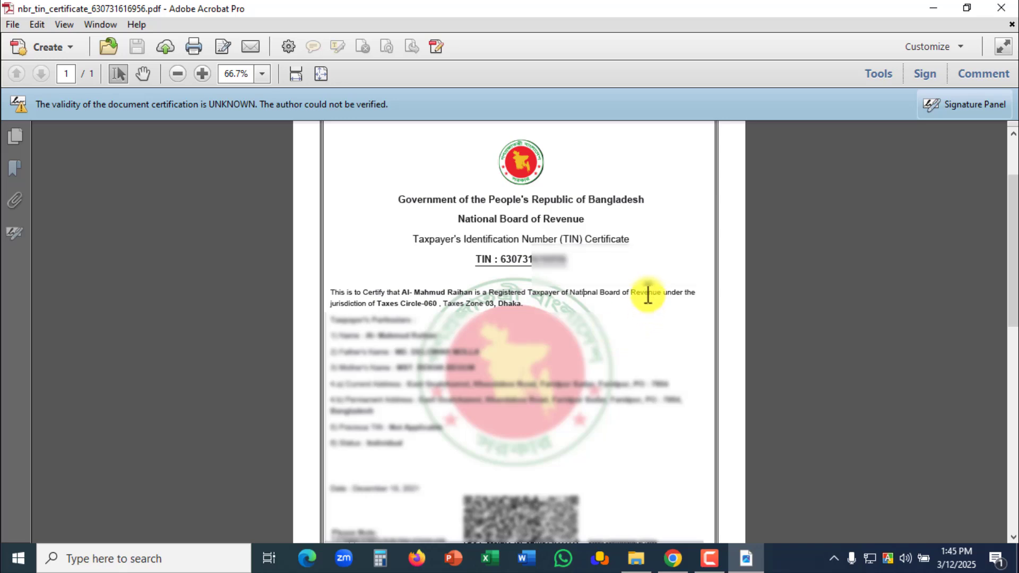
Return to the tax form in Chrome, paste the copied number as the Foreign TIN, and continue past the tax identity section
key("alt+Tab")
key("ctrl+v")
left_click(113, 492)
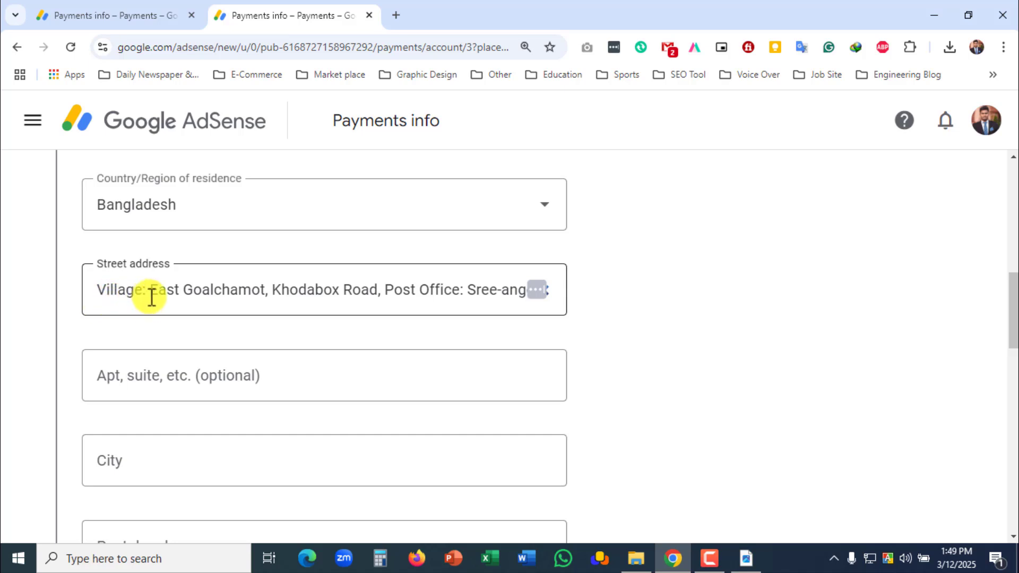
Fill in the city and postal code of the permanent residence address below the street address
left_click(151, 297)
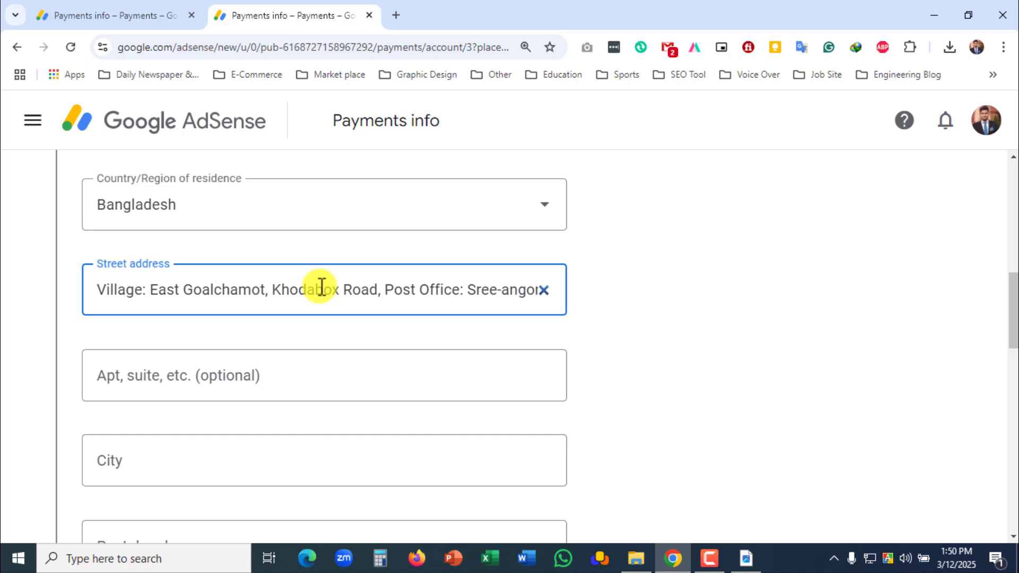
scroll(321, 287, "down", 1)
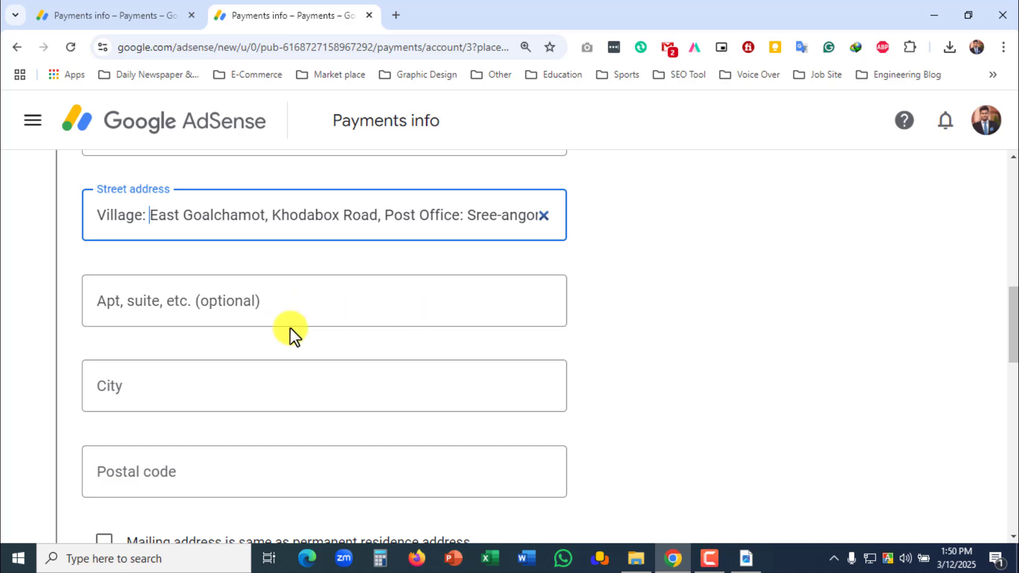
scroll(297, 332, "down", 1)
left_click(183, 319)
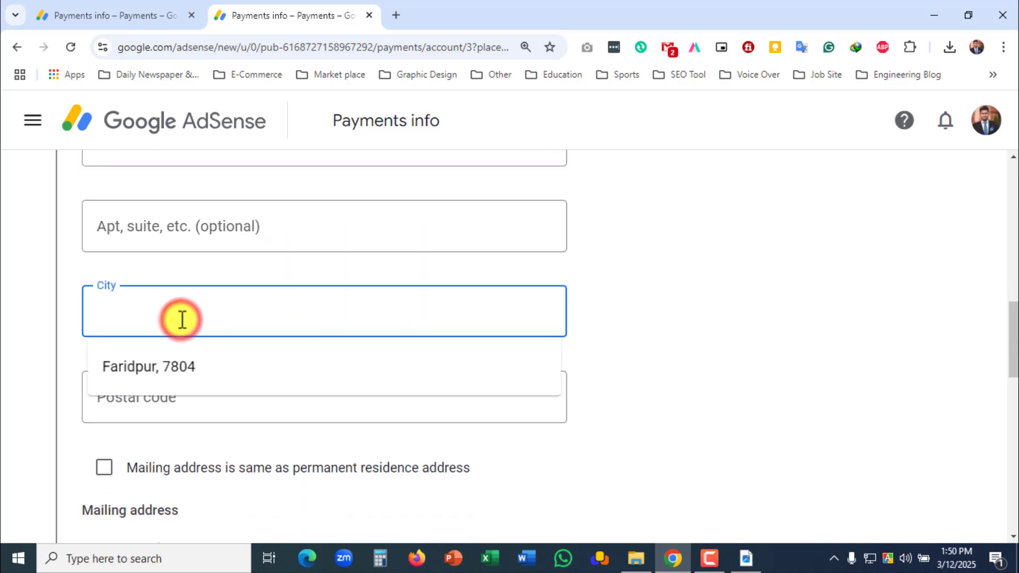
type("Faridpur")
left_click(39, 313)
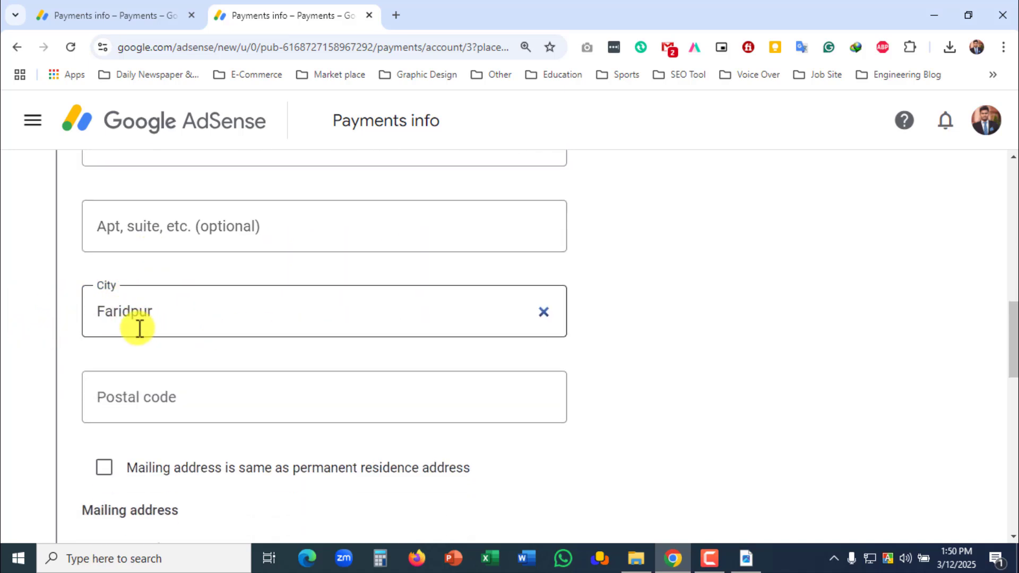
scroll(170, 324, "down", 1)
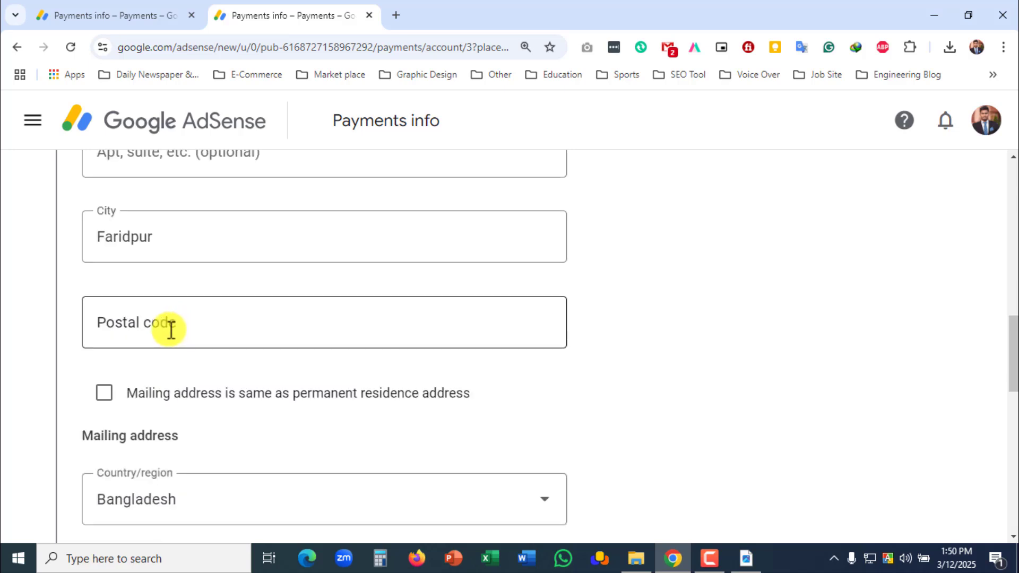
left_click(170, 330)
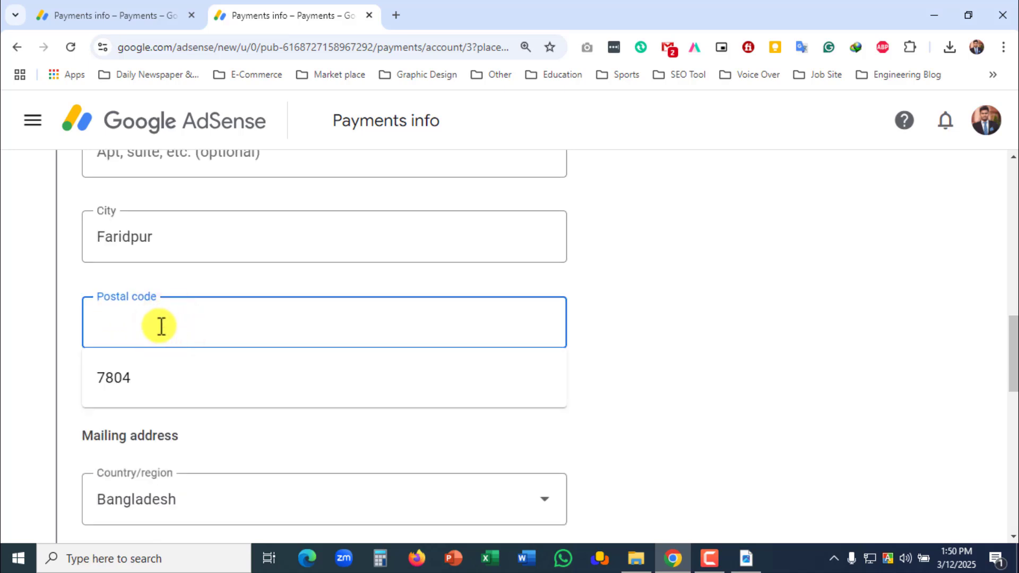
left_click(160, 371)
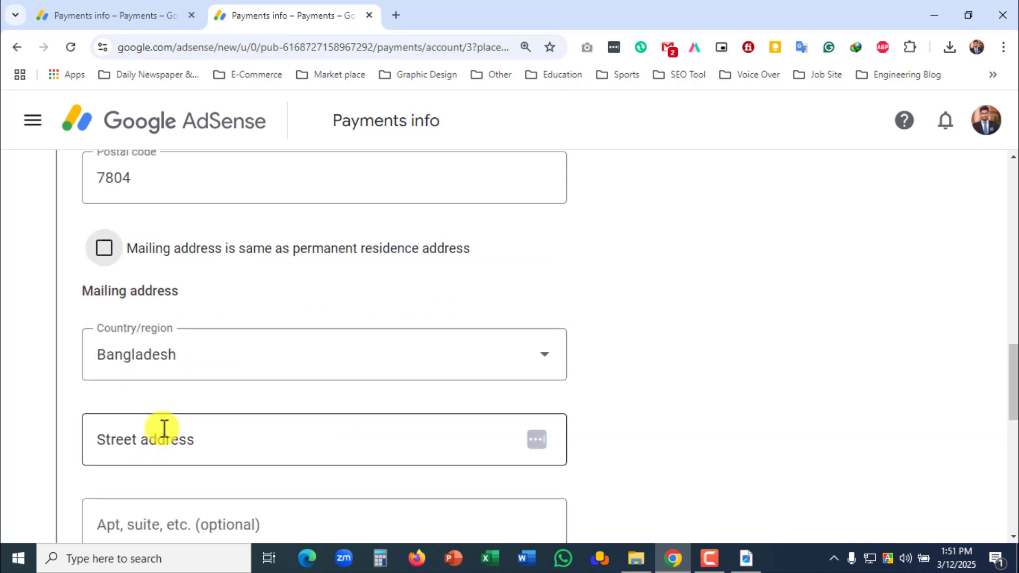
Mark the mailing address as the same as the permanent residence address and continue to the tax treaty section
scroll(162, 424, "up", 1)
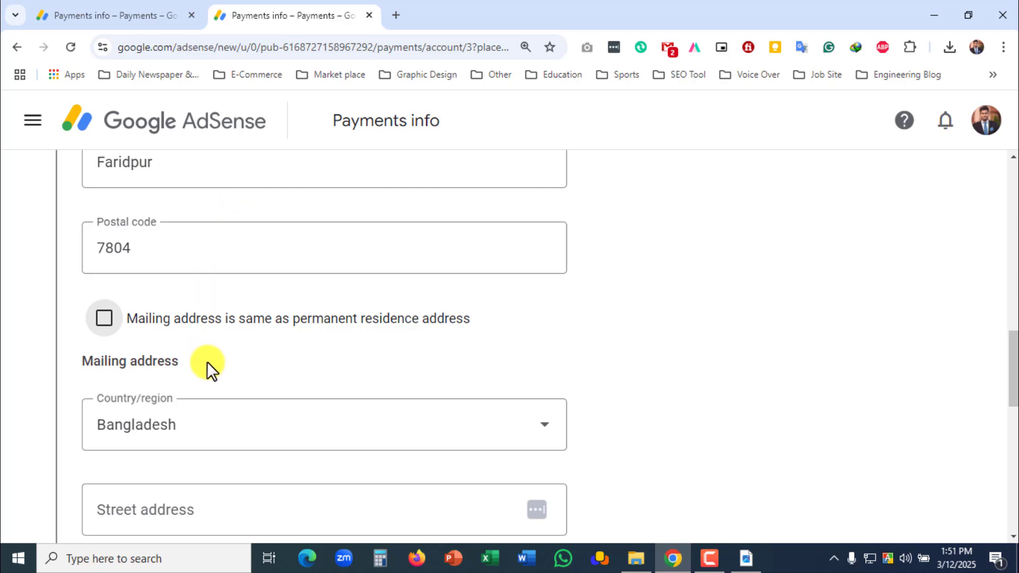
scroll(207, 362, "down", 2)
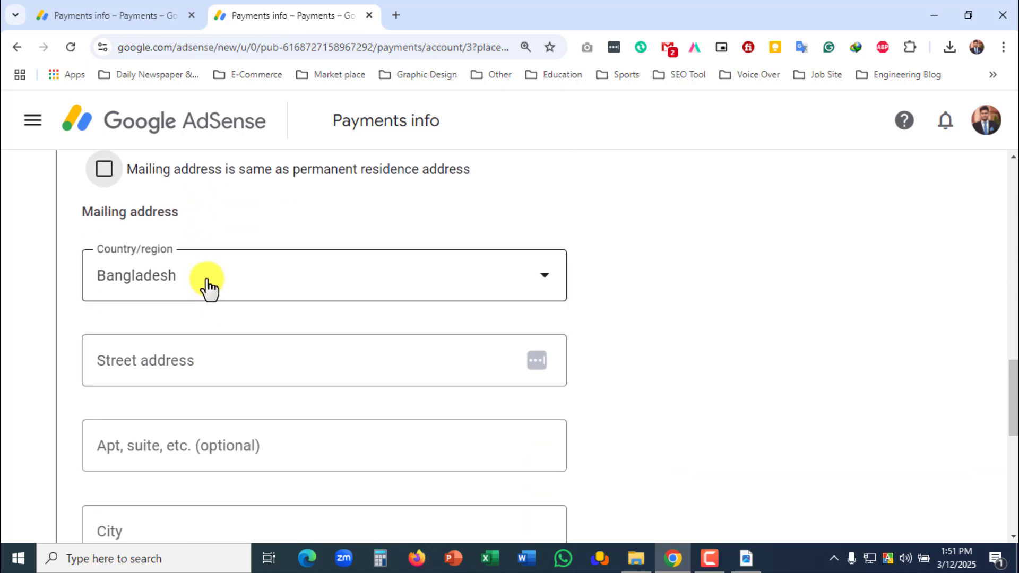
scroll(215, 332, "down", 1)
scroll(218, 345, "down", 1)
scroll(237, 416, "up", 5)
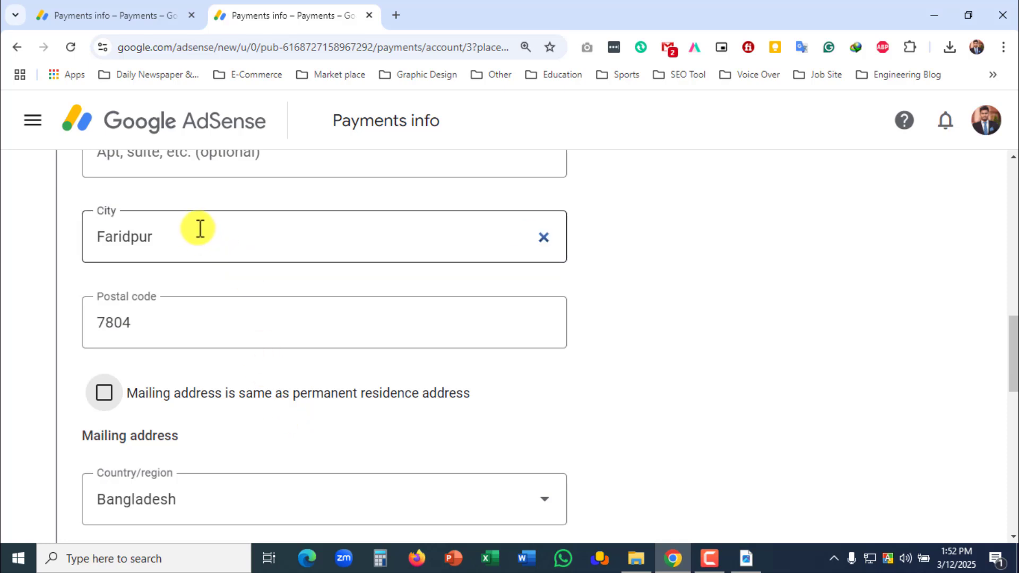
scroll(162, 414, "down", 3)
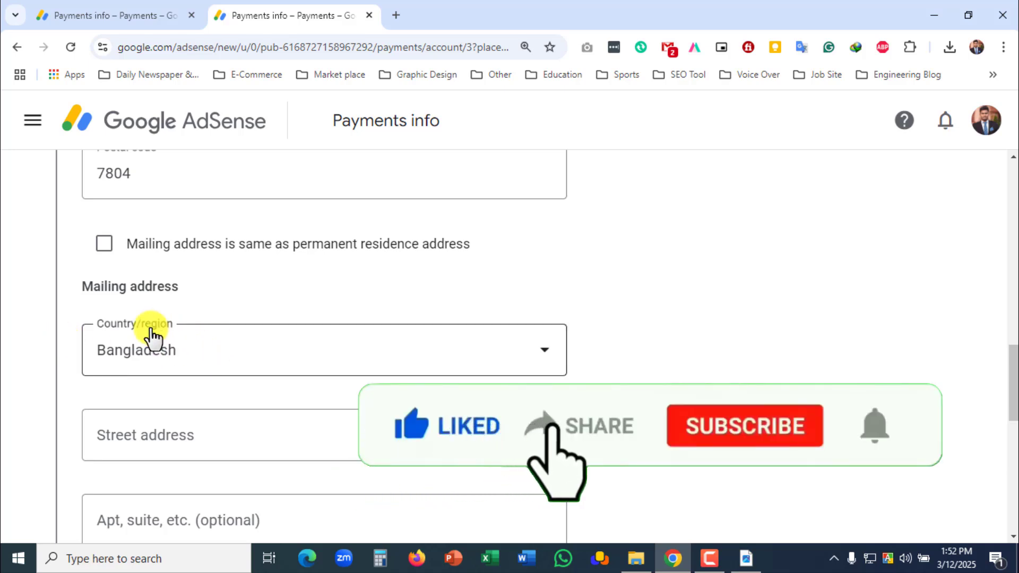
scroll(201, 303, "up", 3)
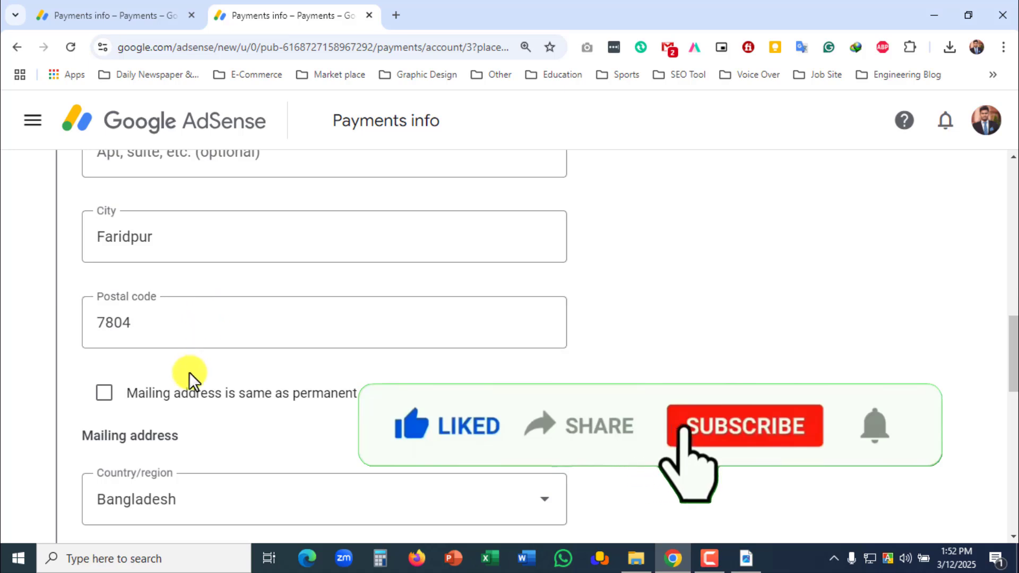
scroll(207, 446, "down", 2)
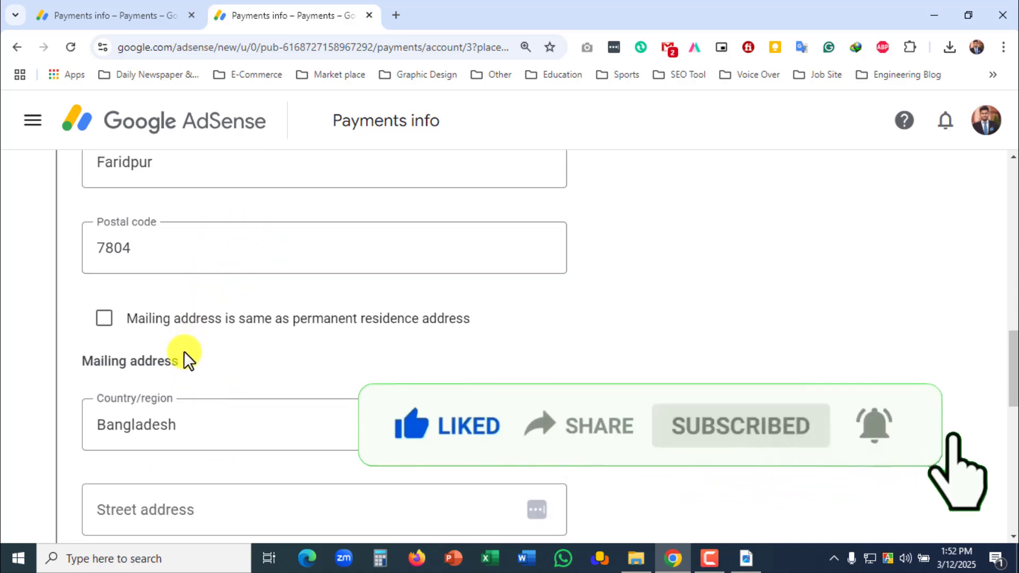
left_click(106, 321)
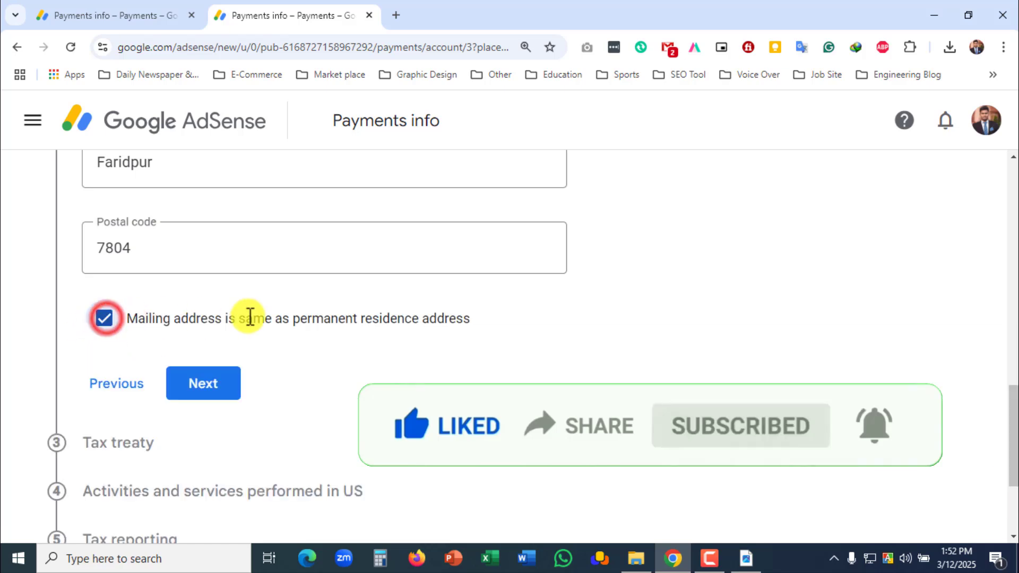
left_click(219, 313)
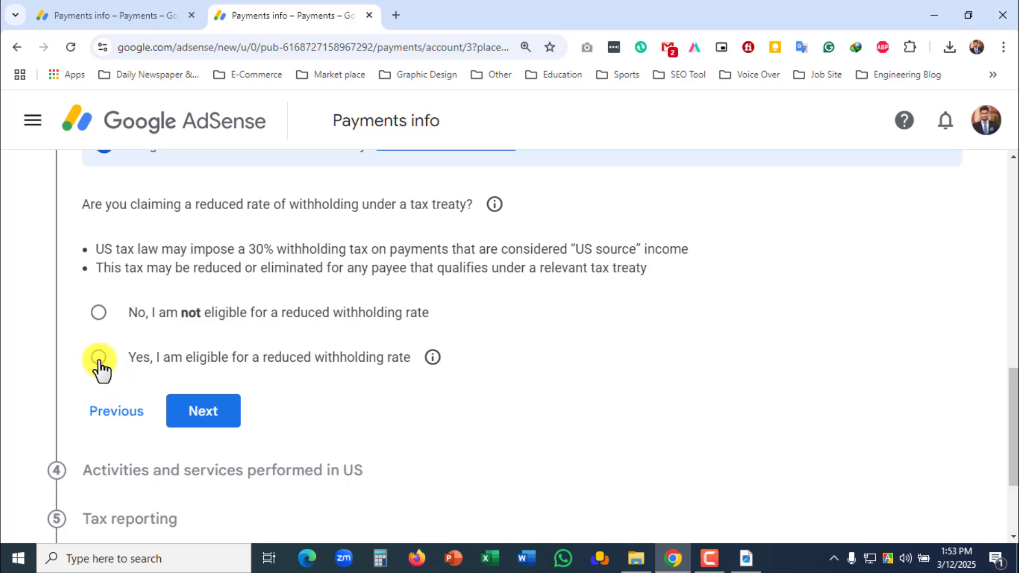
Claim eligibility for a reduced withholding rate and declare treaty residency with Bangladesh as the country
left_click(99, 361)
scroll(223, 372, "down", 1)
left_click(261, 392)
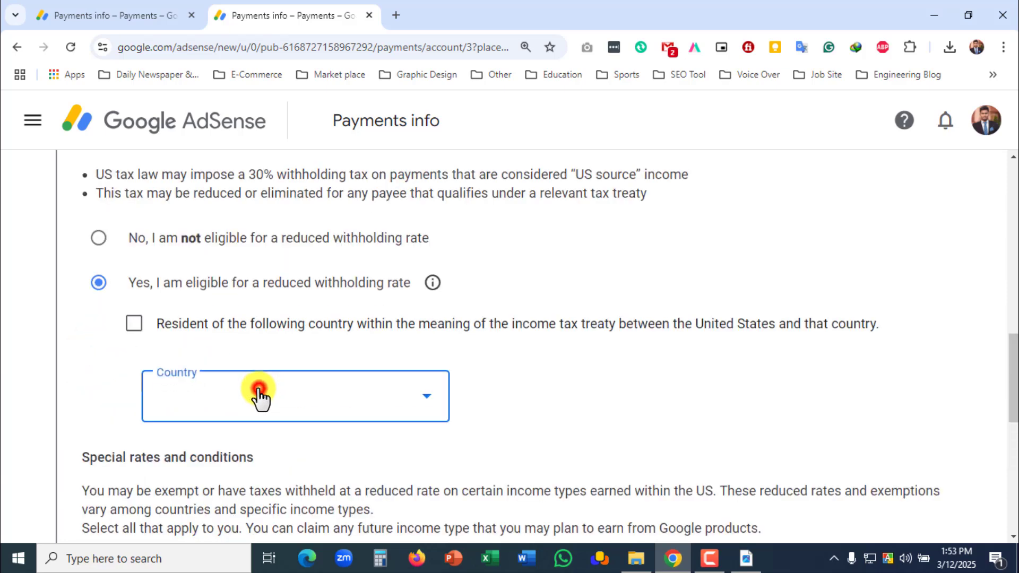
scroll(254, 314, "up", 5)
scroll(260, 313, "up", 3)
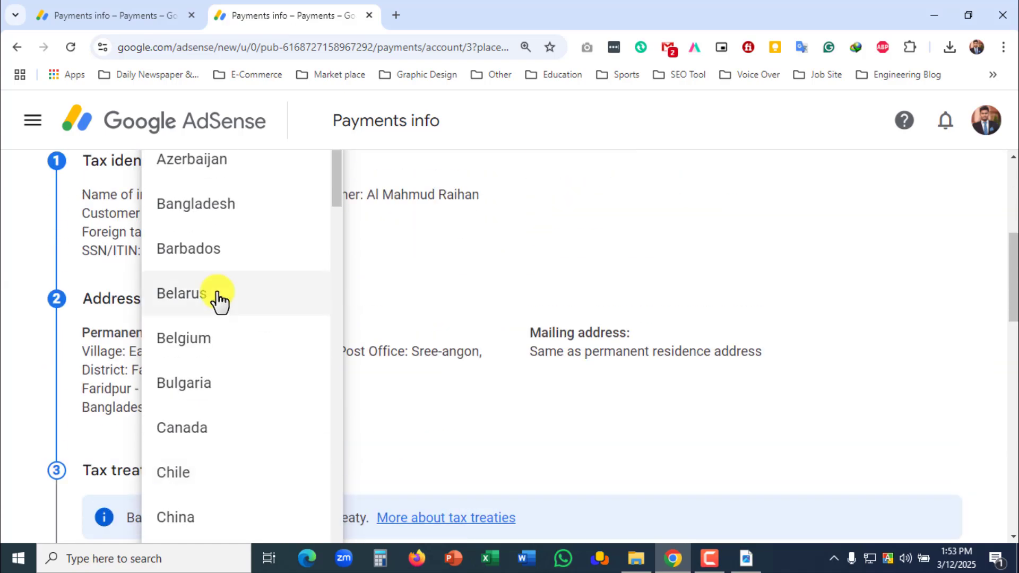
left_click(197, 205)
left_click(135, 274)
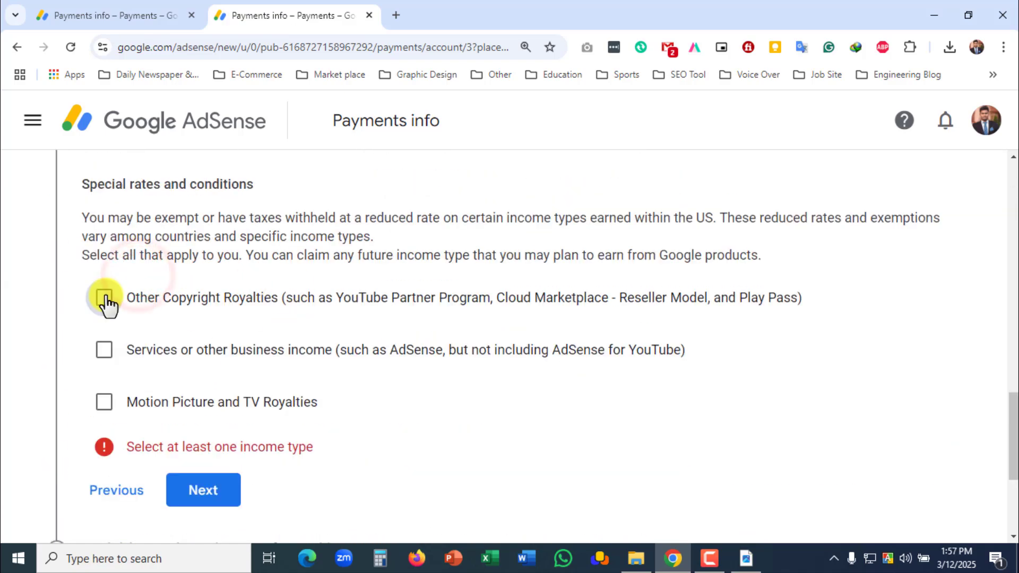
Claim Other Copyright Royalties under Article 12 and paragraph 2 at the 10% reduced treaty rate, and confirm the treaty terms are met
left_click(105, 297)
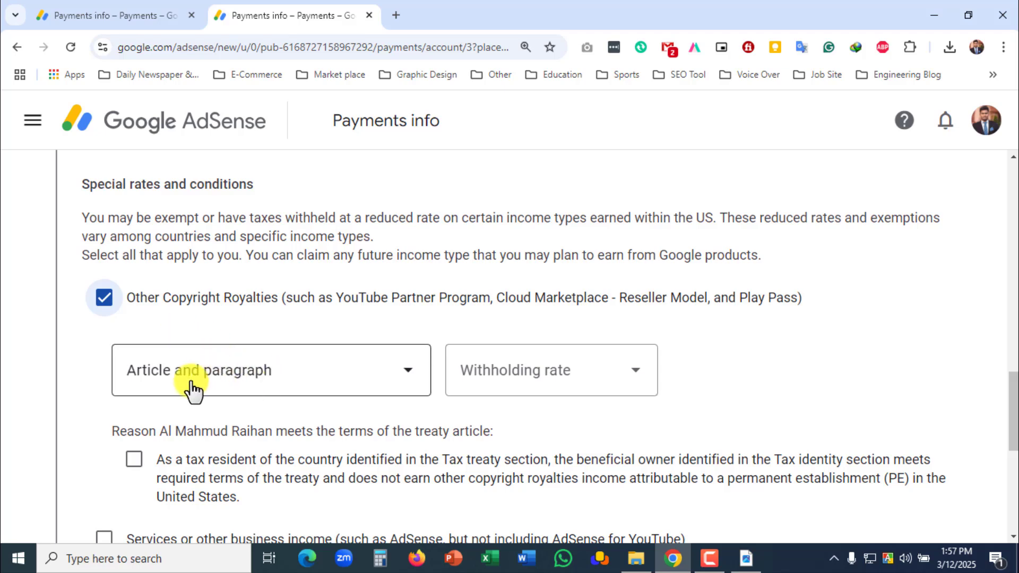
left_click(282, 375)
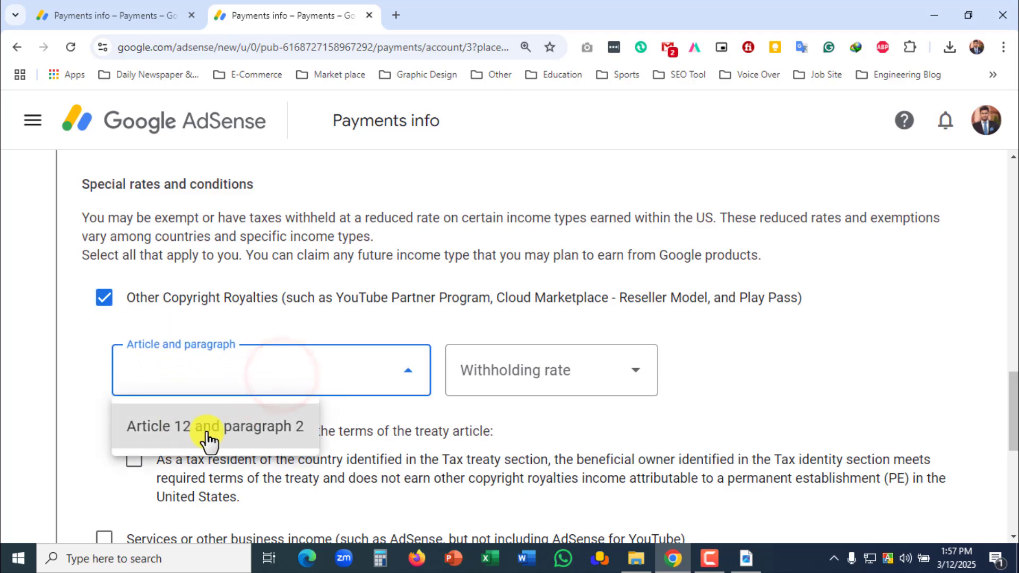
left_click(295, 435)
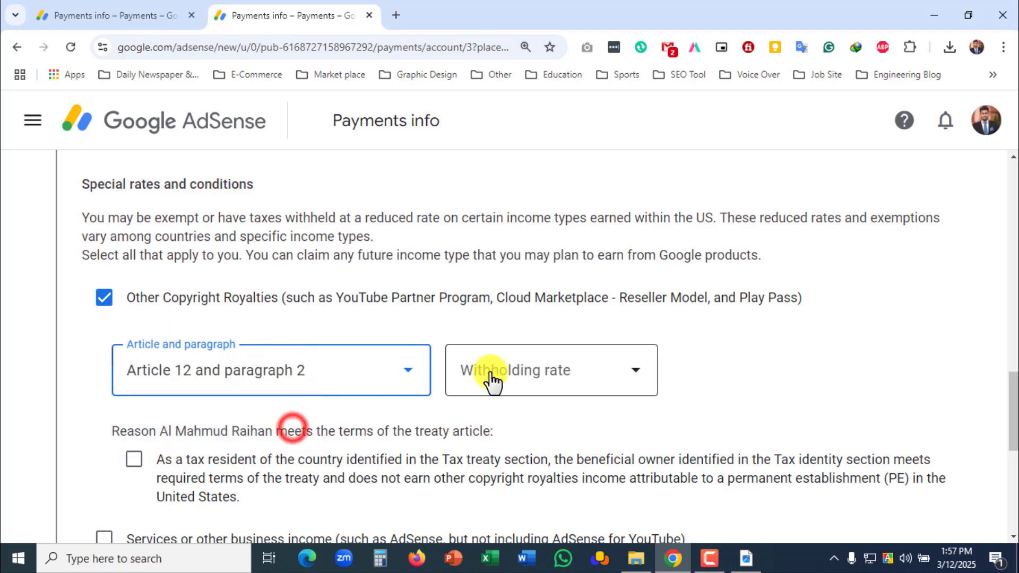
left_click(579, 380)
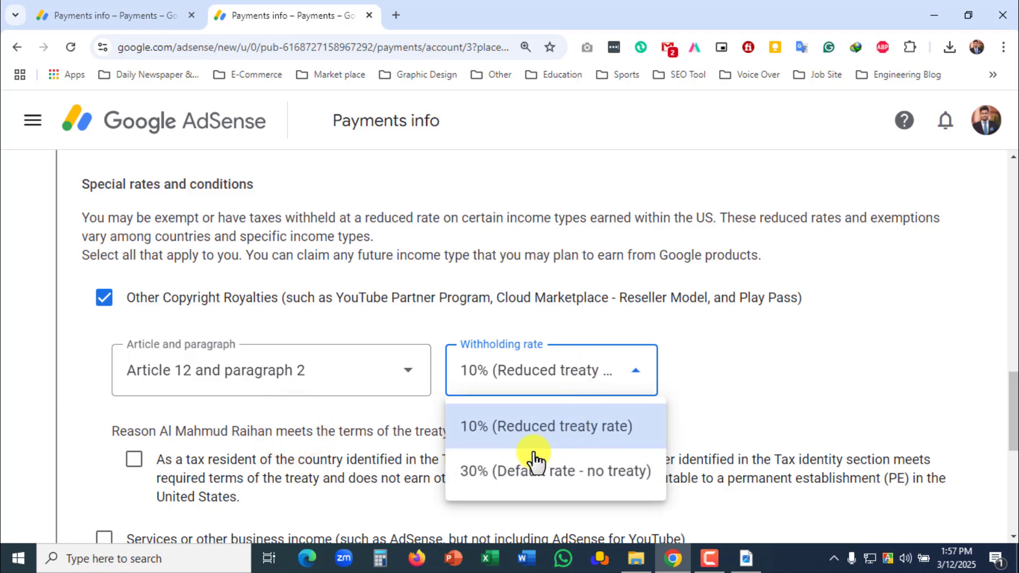
left_click(570, 427)
scroll(609, 404, "down", 3)
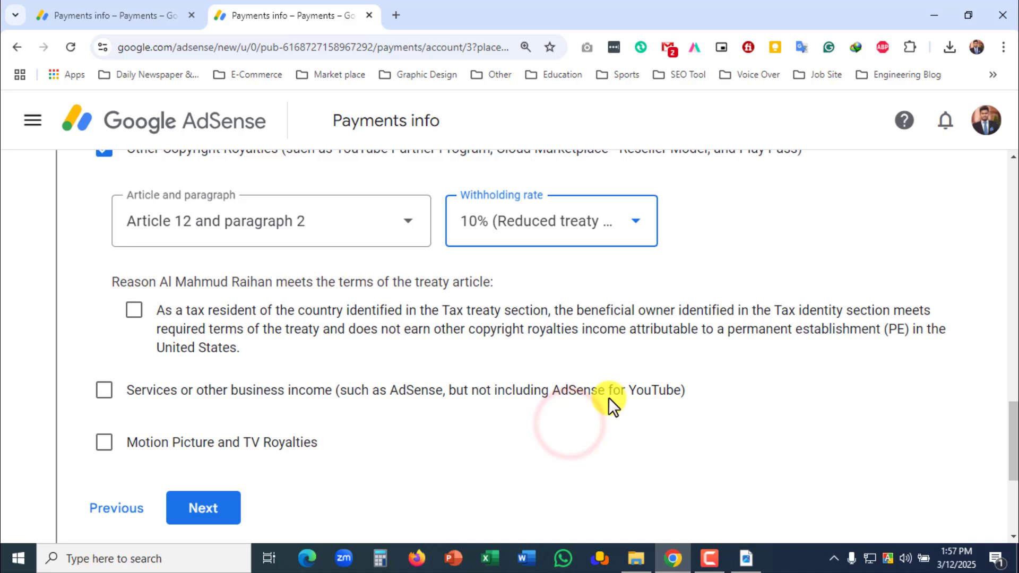
left_click(132, 311)
Claim Services or other business income under Article 7 and paragraph 1 at the 0% reduced treaty rate, and confirm the treaty terms
scroll(359, 368, "down", 1)
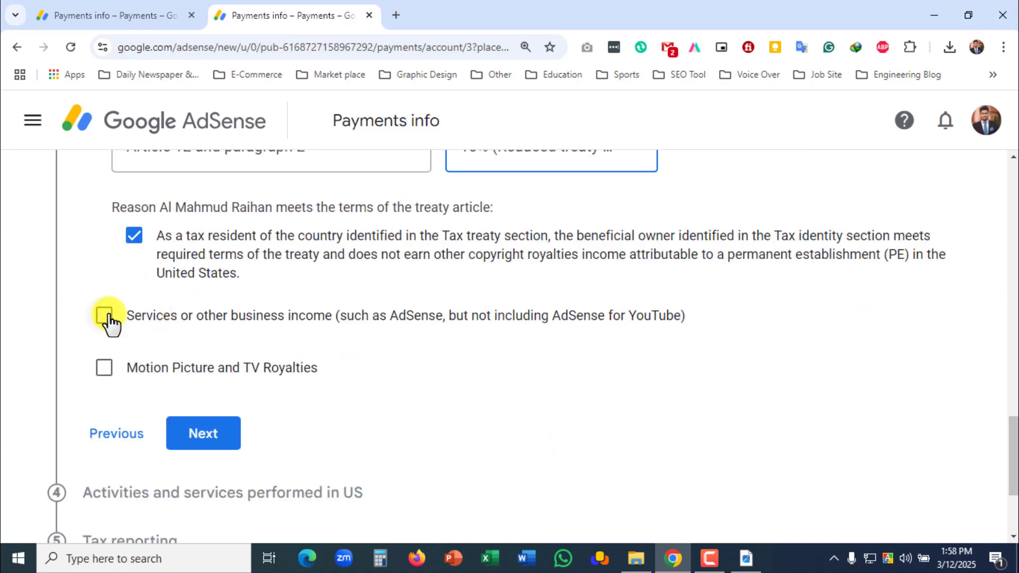
left_click(104, 317)
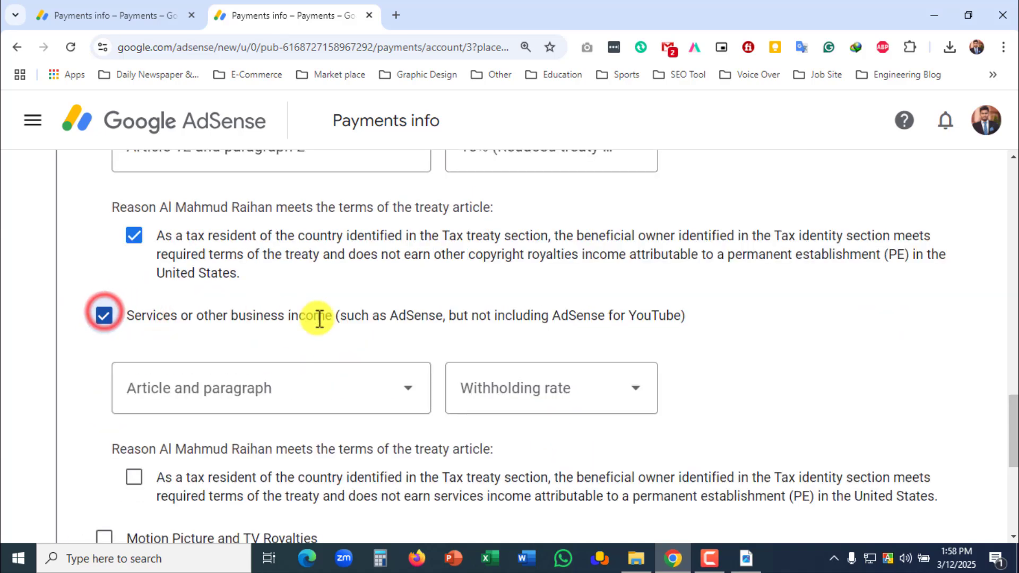
left_click(270, 386)
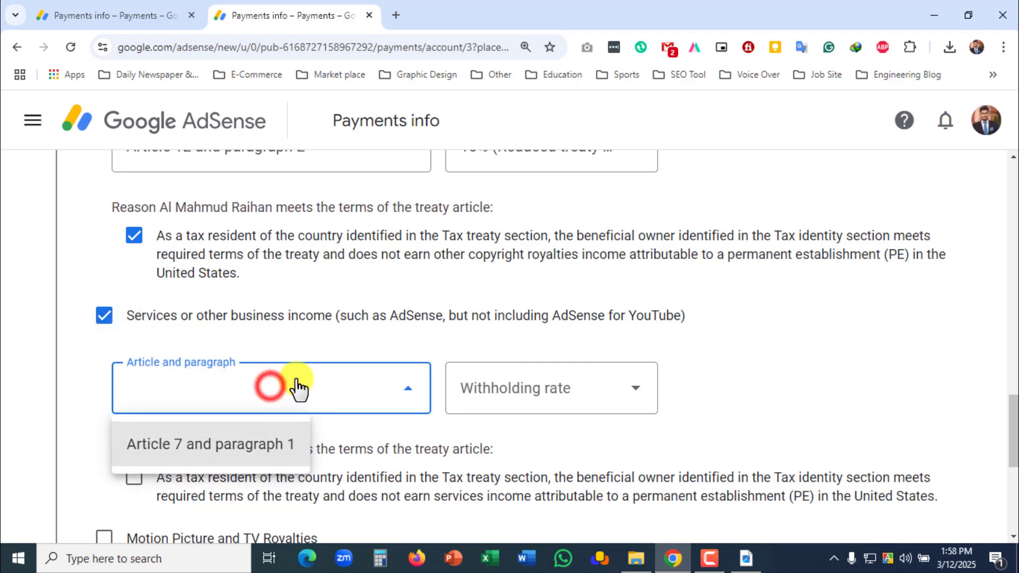
left_click(235, 450)
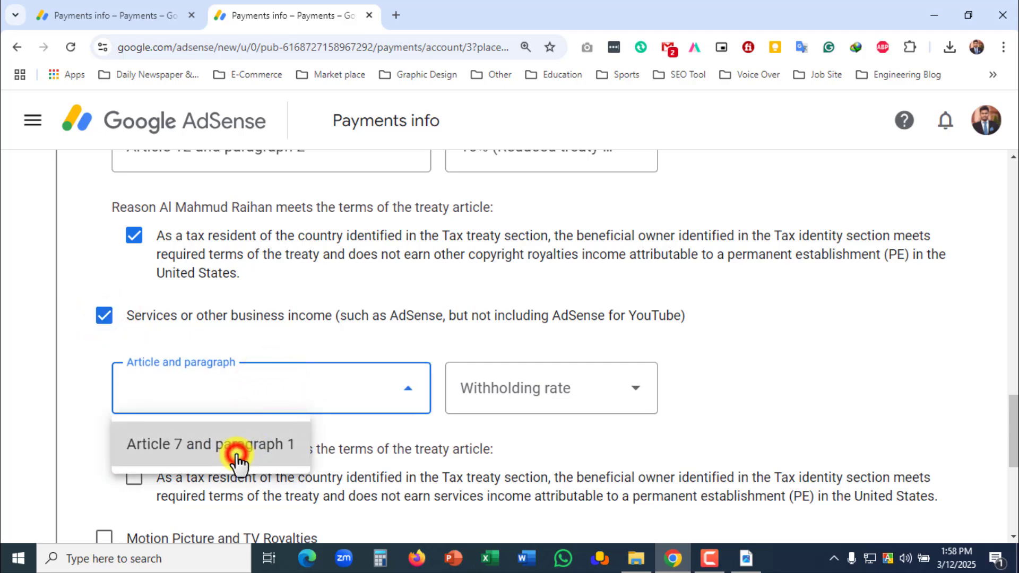
left_click(601, 405)
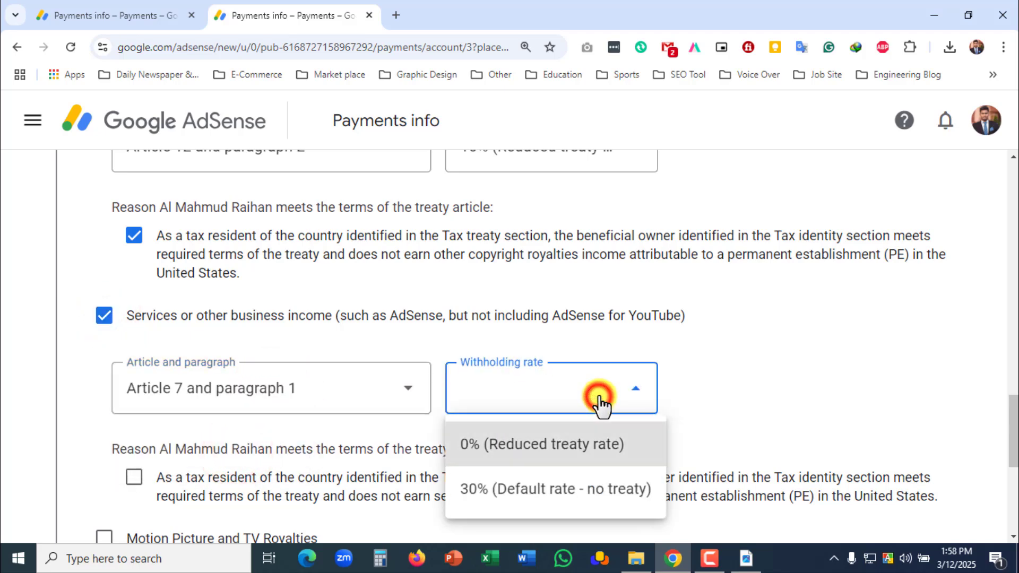
left_click(579, 446)
scroll(212, 345, "down", 3)
left_click(133, 329)
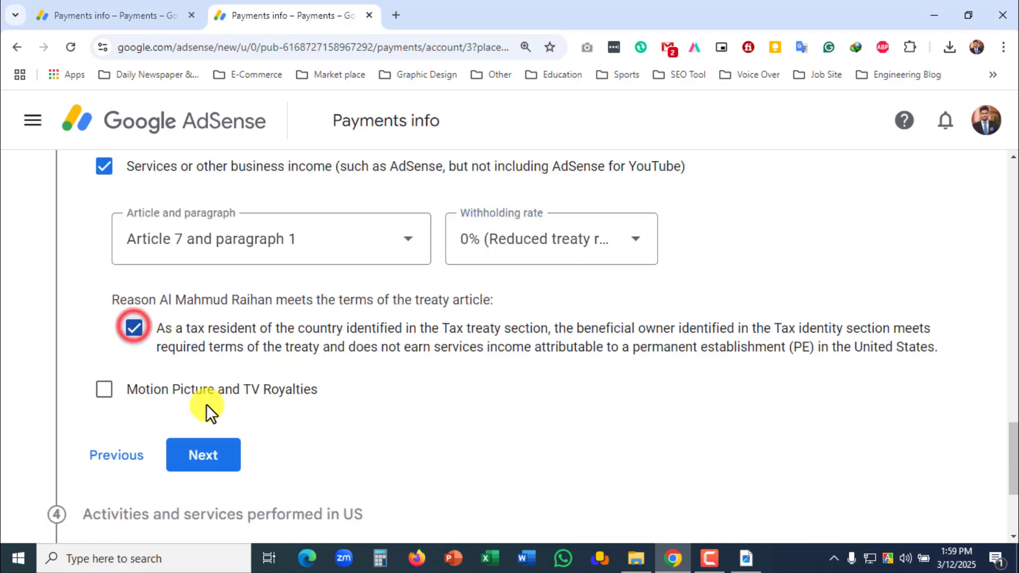
Claim Motion Picture and TV Royalties under Article 12 and paragraph 2 at the 10% reduced rate, confirm the terms, and continue
left_click(106, 392)
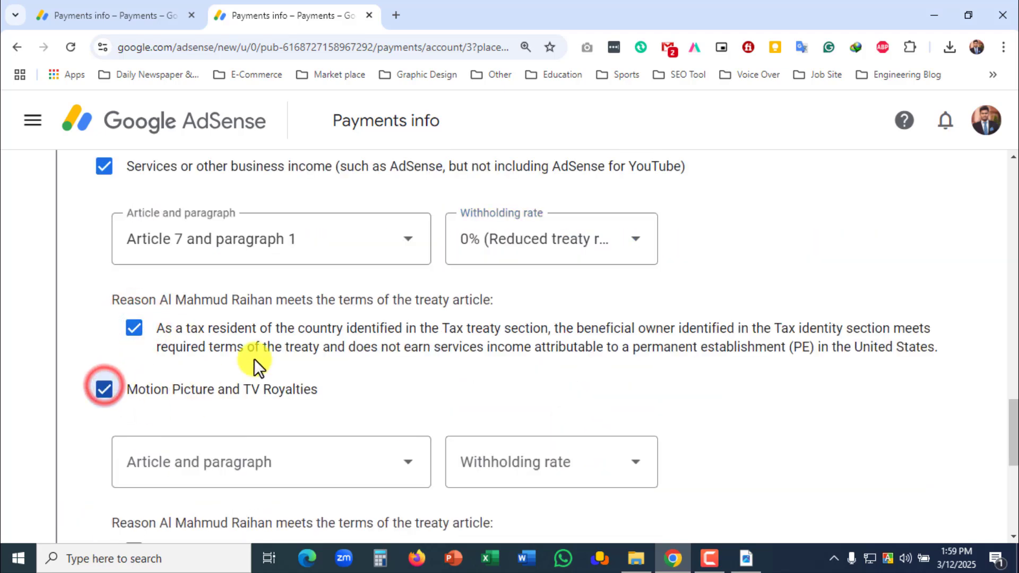
scroll(259, 371, "down", 1)
left_click(263, 392)
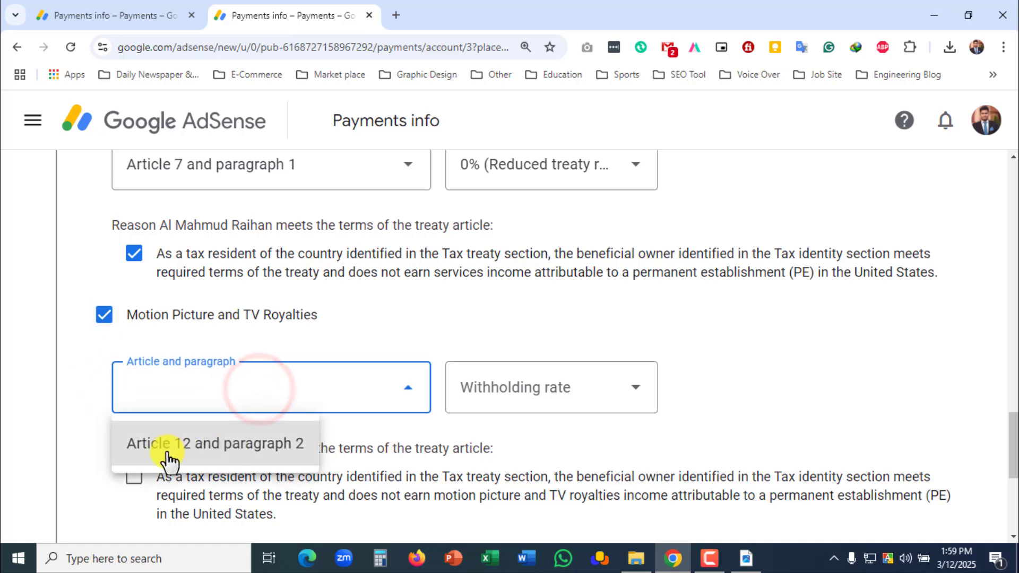
left_click(284, 448)
left_click(571, 405)
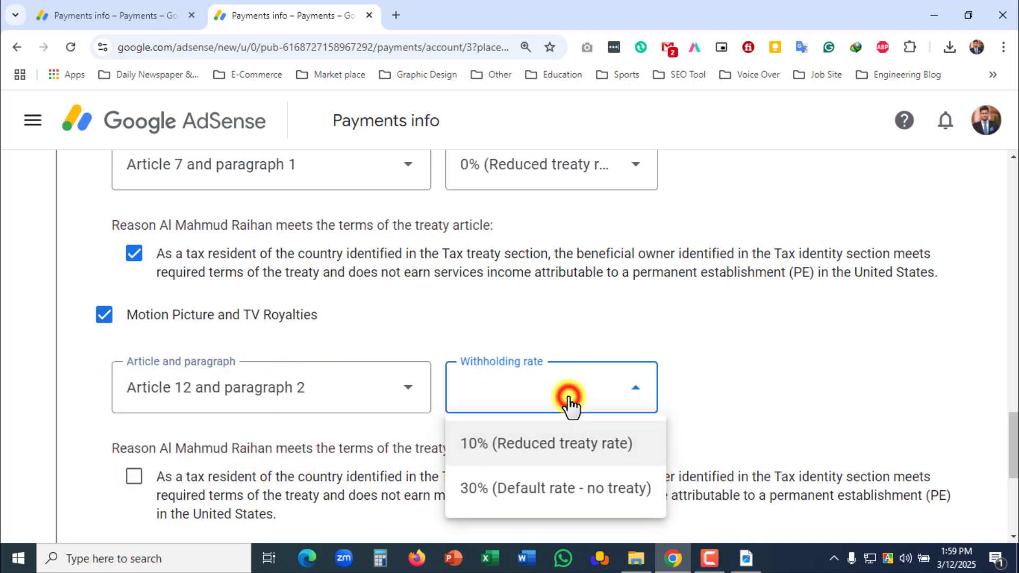
left_click(552, 452)
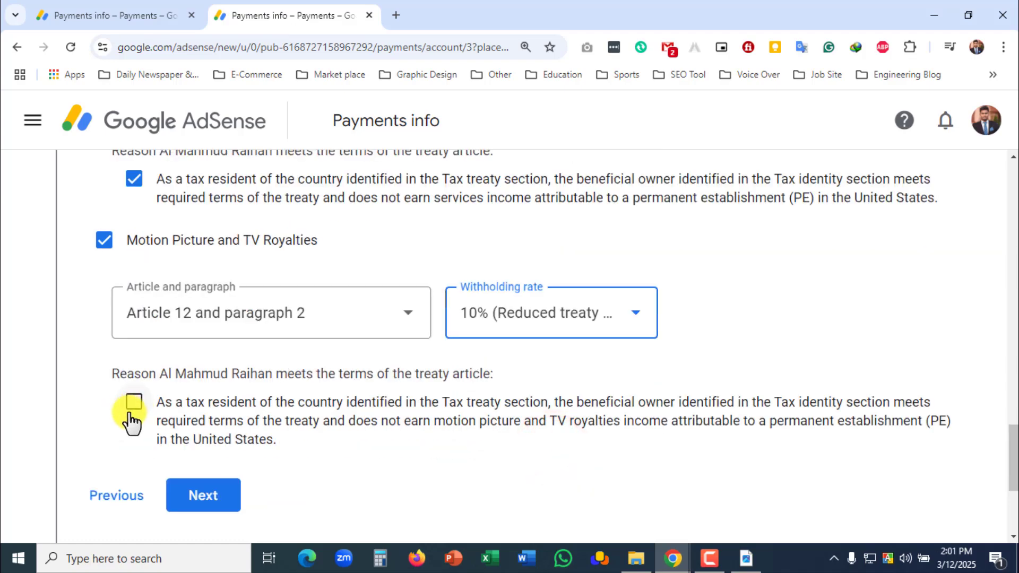
left_click(133, 406)
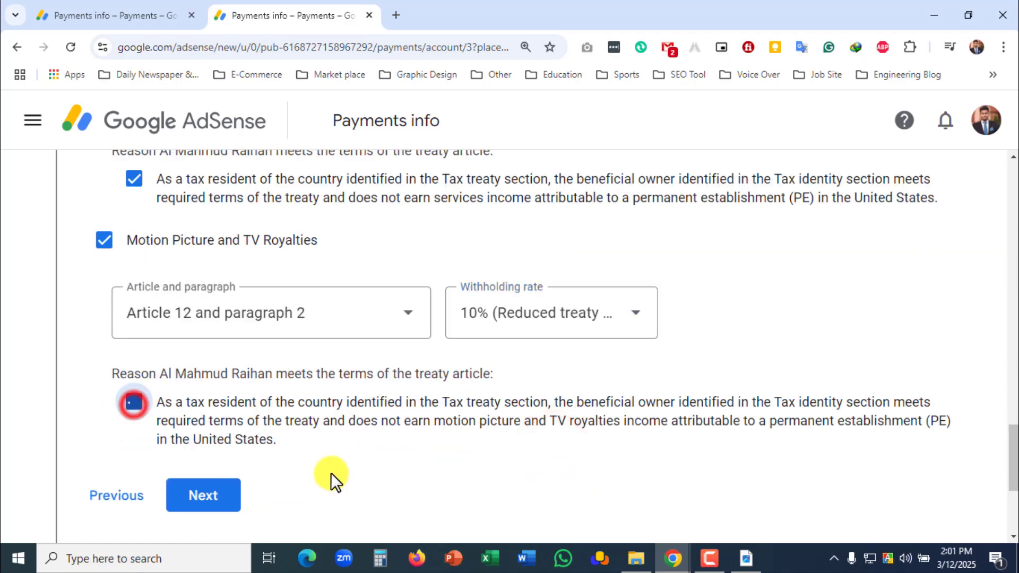
left_click(222, 498)
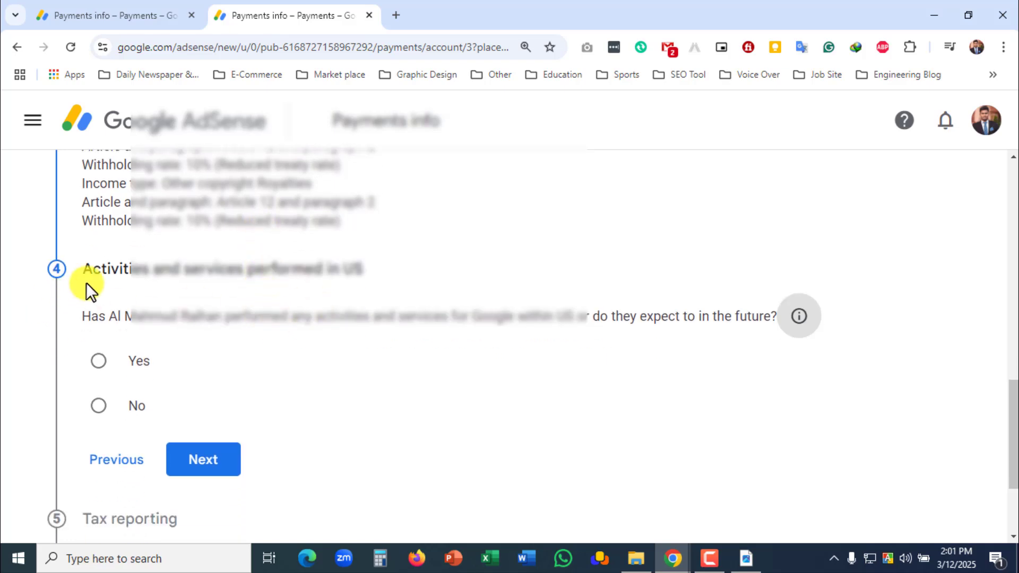
Declare no activities or services performed in the US, certify that services are performed solely outside the US, and continue
left_click(99, 407)
left_click(120, 372)
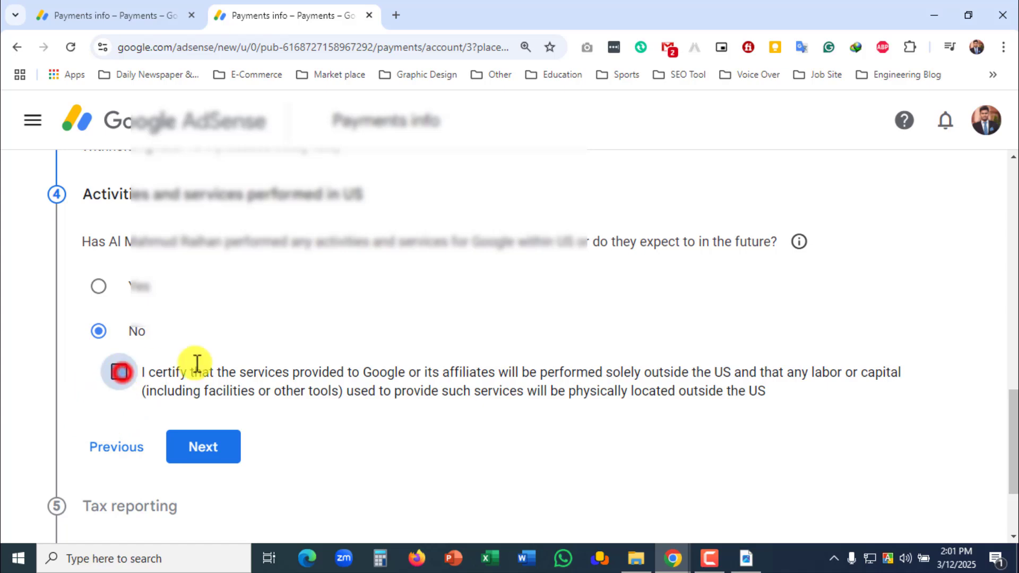
scroll(228, 374, "down", 1)
left_click(215, 384)
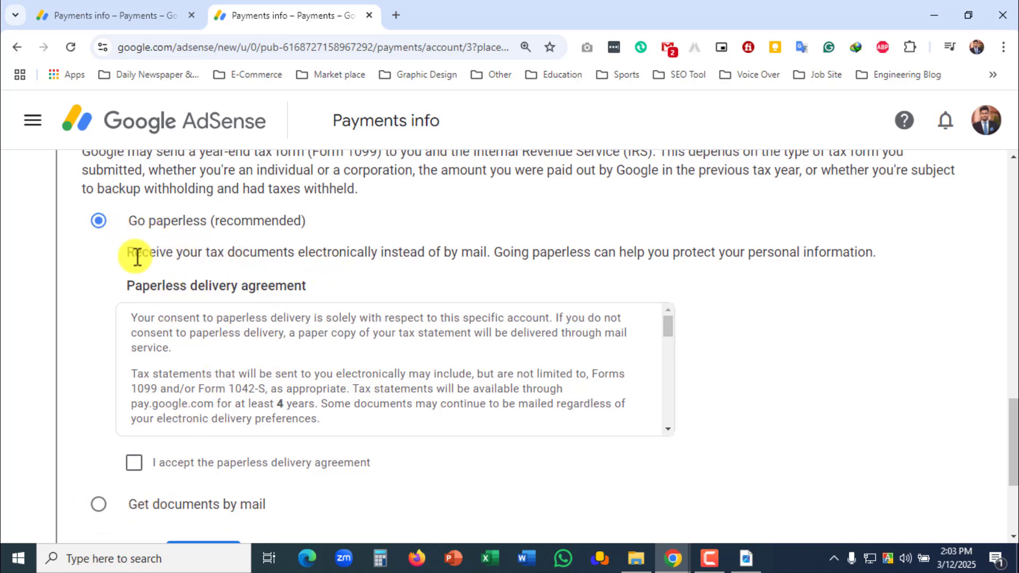
Accept the paperless delivery agreement for tax documents under tax reporting and continue
scroll(142, 420, "down", 10)
left_click(135, 413)
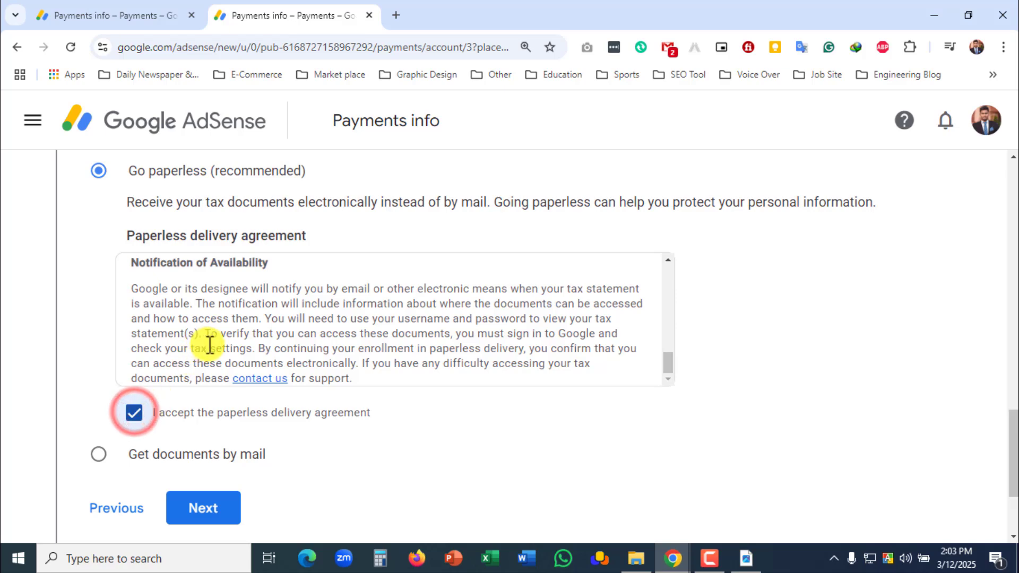
left_click(211, 508)
Confirm that the generated W-8BEN tax documents have been reviewed and are correct, and proceed to certification
scroll(349, 328, "up", 3)
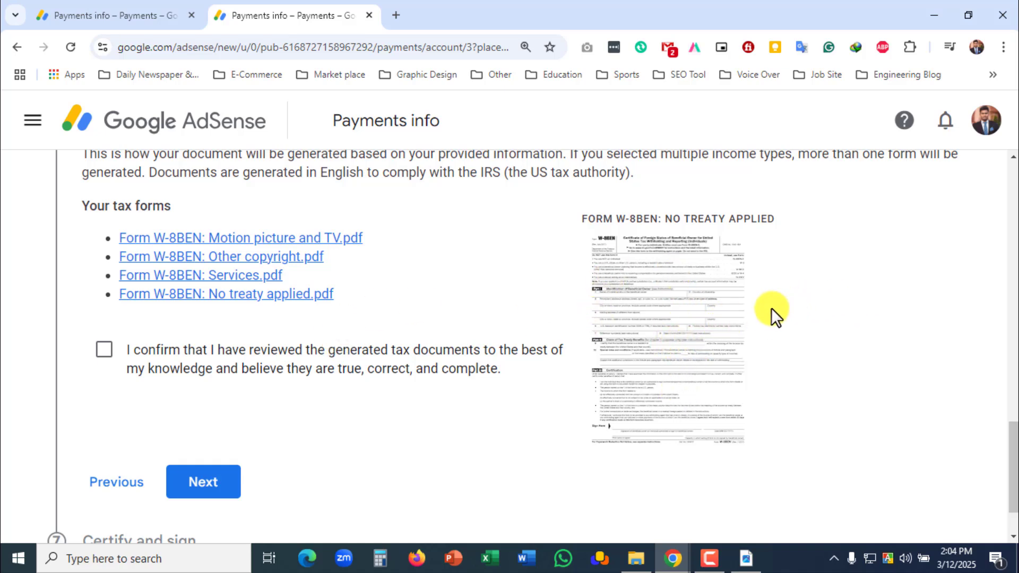
left_click(103, 353)
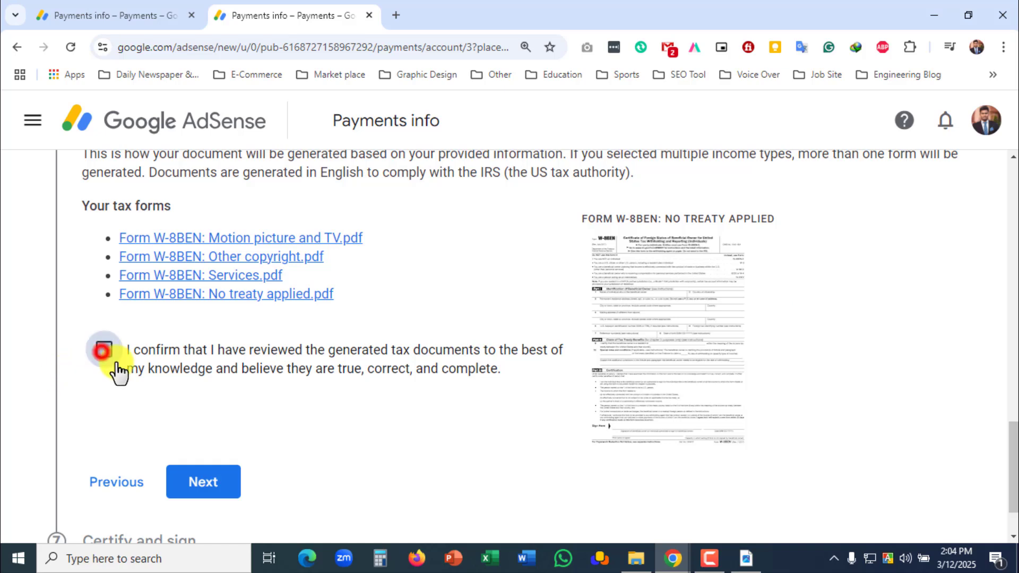
left_click(201, 483)
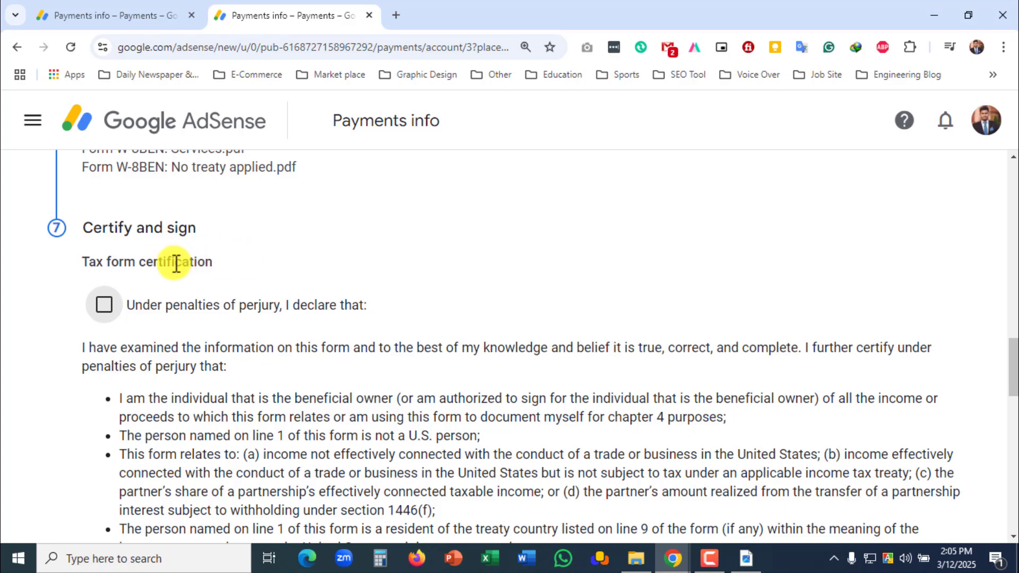
Accept the tax form certification under penalties of perjury and certify the unchanged status affidavit for prior payments
left_click(105, 308)
scroll(221, 285, "down", 9)
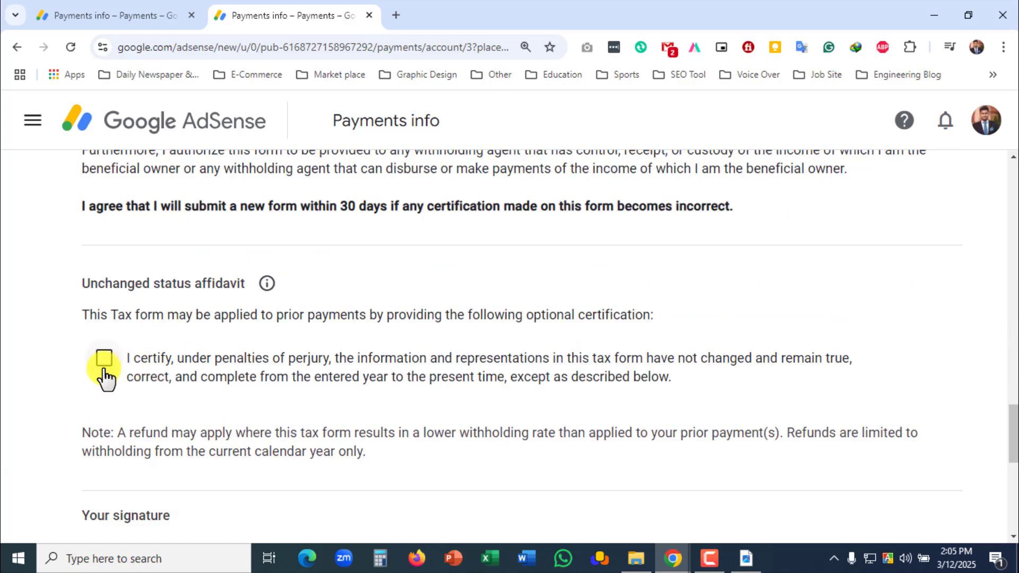
left_click(105, 358)
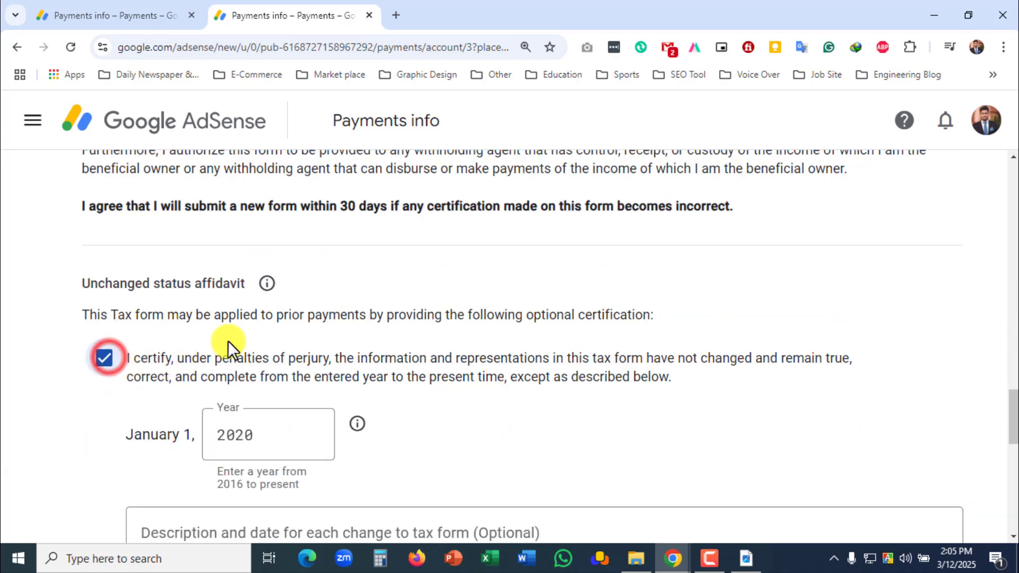
Set the unchanged status affidavit's starting year to 2025 and enter 12/03/2025 as the description and date of changes
scroll(227, 341, "down", 1)
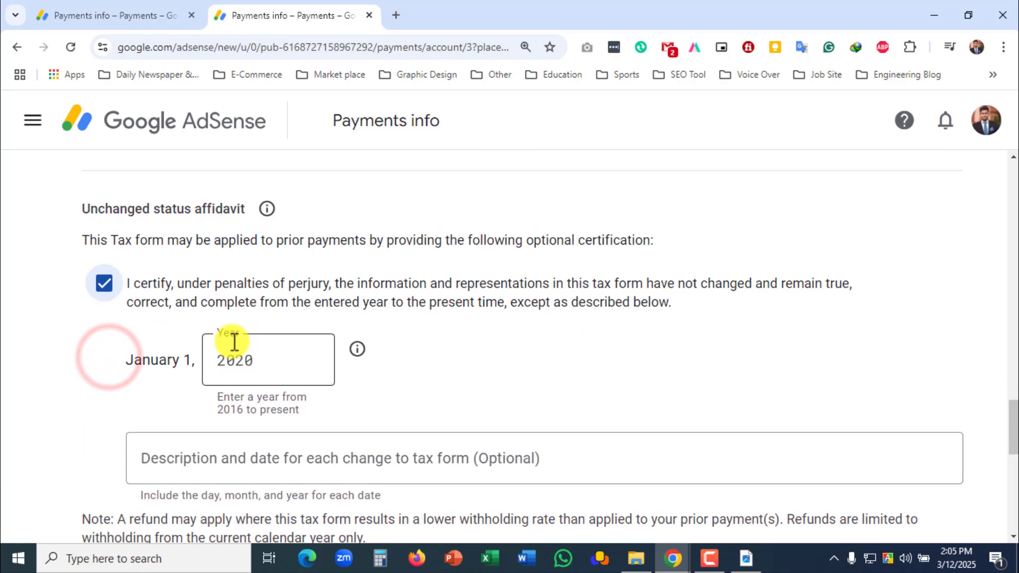
left_click(264, 360)
key("BackSpace")
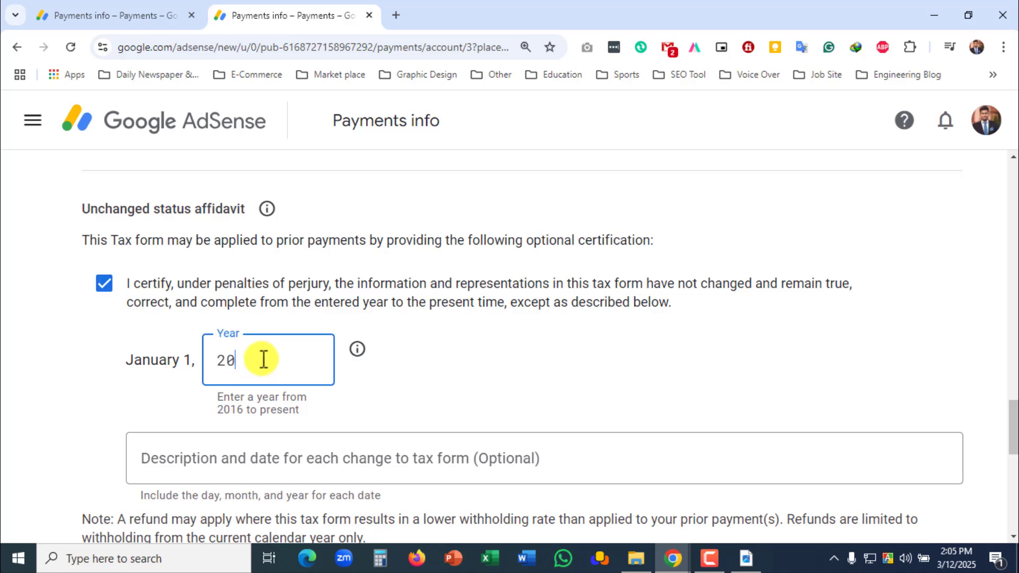
type("25")
key("Tab")
scroll(230, 326, "down", 3)
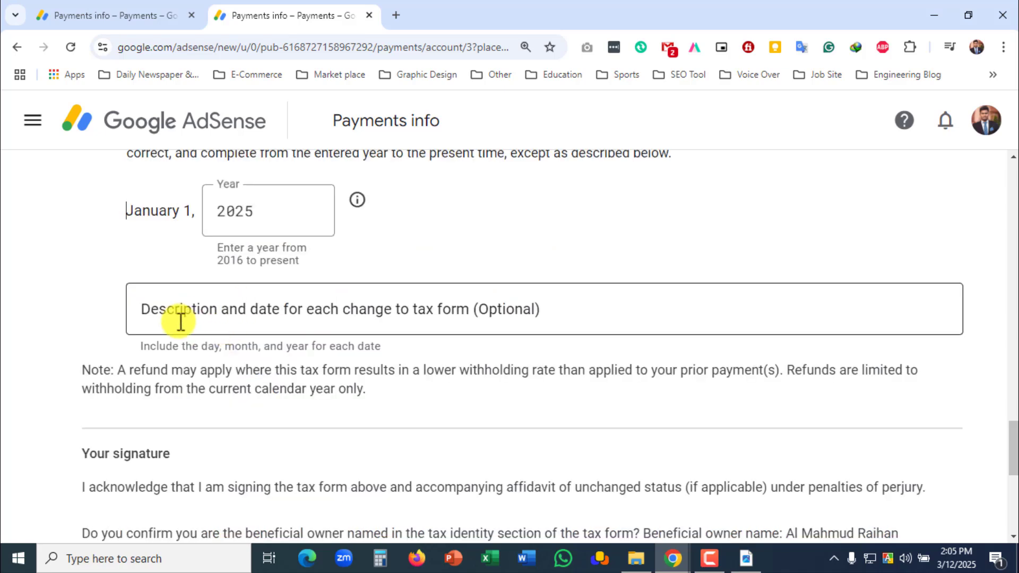
left_click(200, 308)
type("12/03/2025")
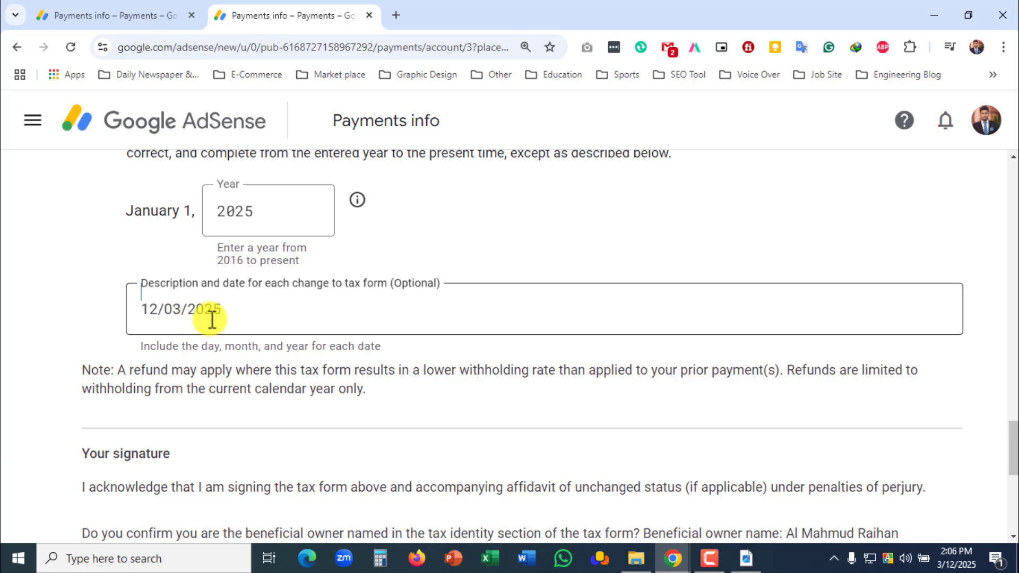
left_click_drag(326, 348, 329, 348)
left_click_drag(202, 348, 283, 348)
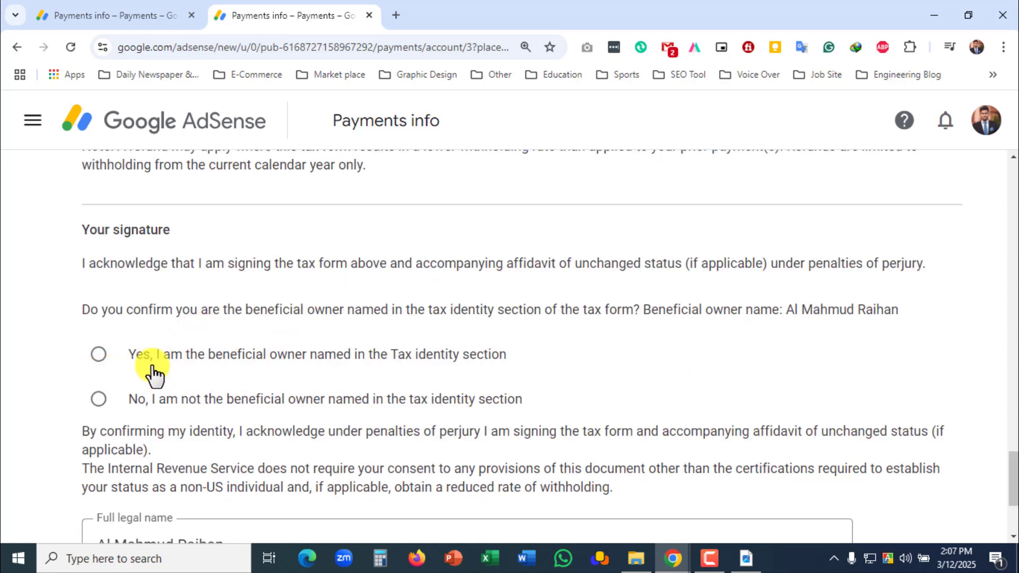
Confirm being the beneficial owner named in the tax identity section, review the certification, and submit the tax form
left_click(100, 354)
scroll(117, 371, "down", 3)
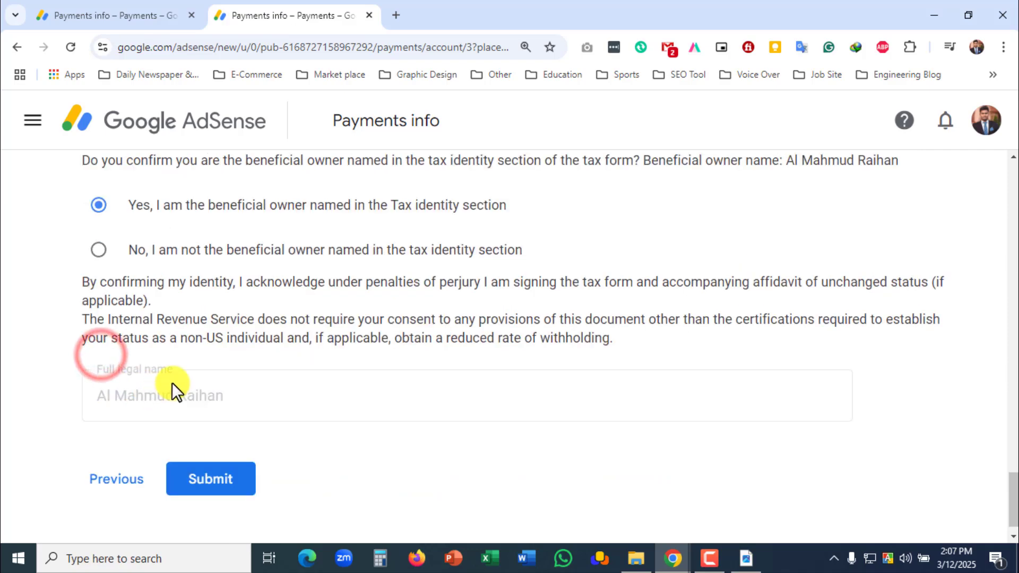
scroll(374, 381, "down", 1)
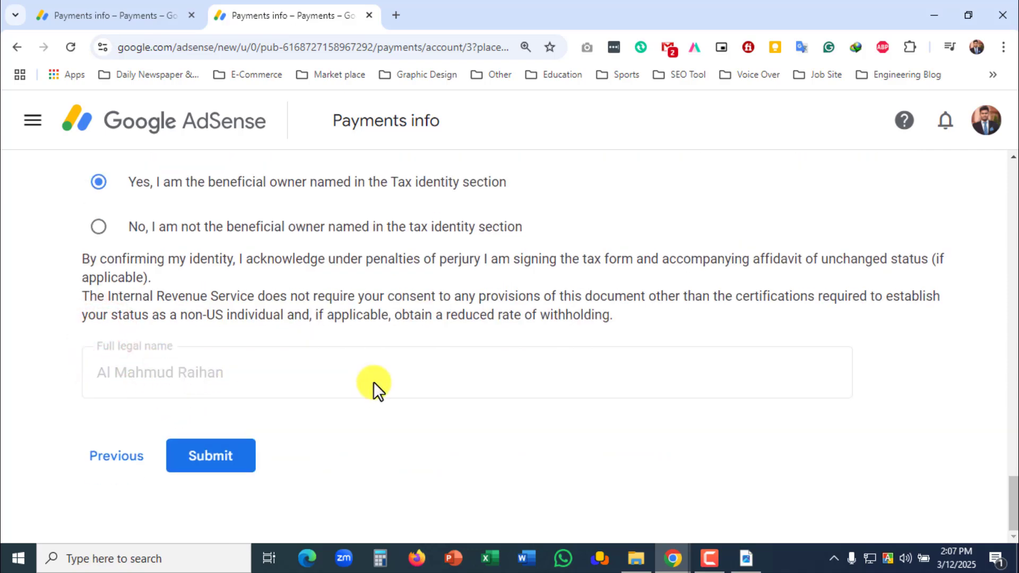
scroll(422, 435, "up", 10)
scroll(424, 432, "up", 4)
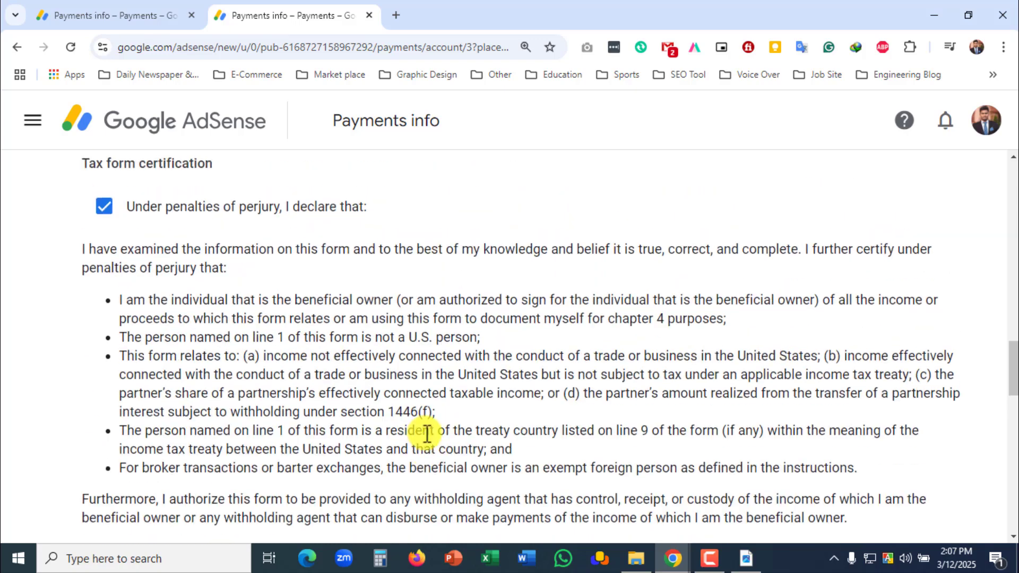
scroll(428, 431, "down", 15)
left_click(215, 453)
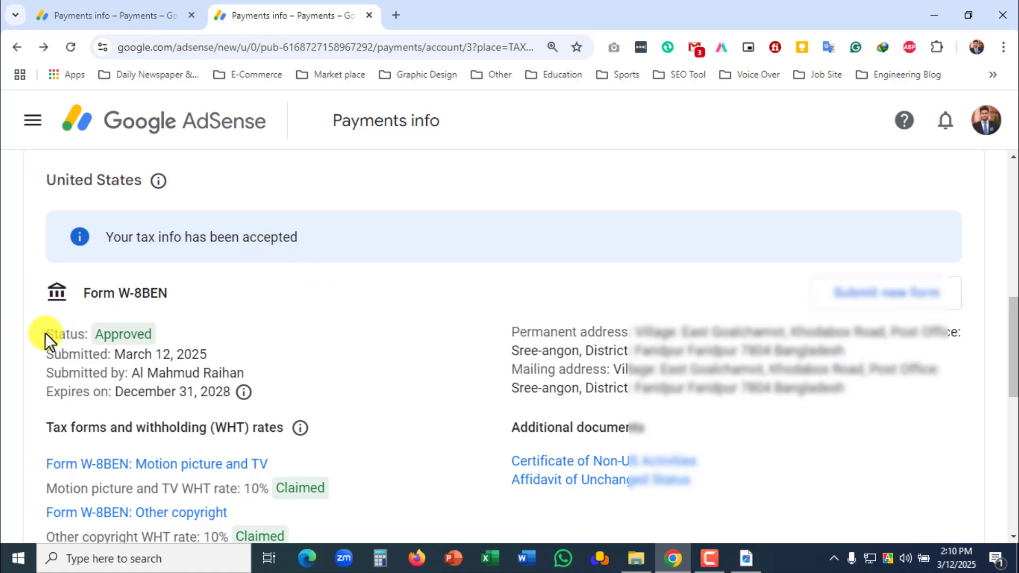
left_click(100, 334)
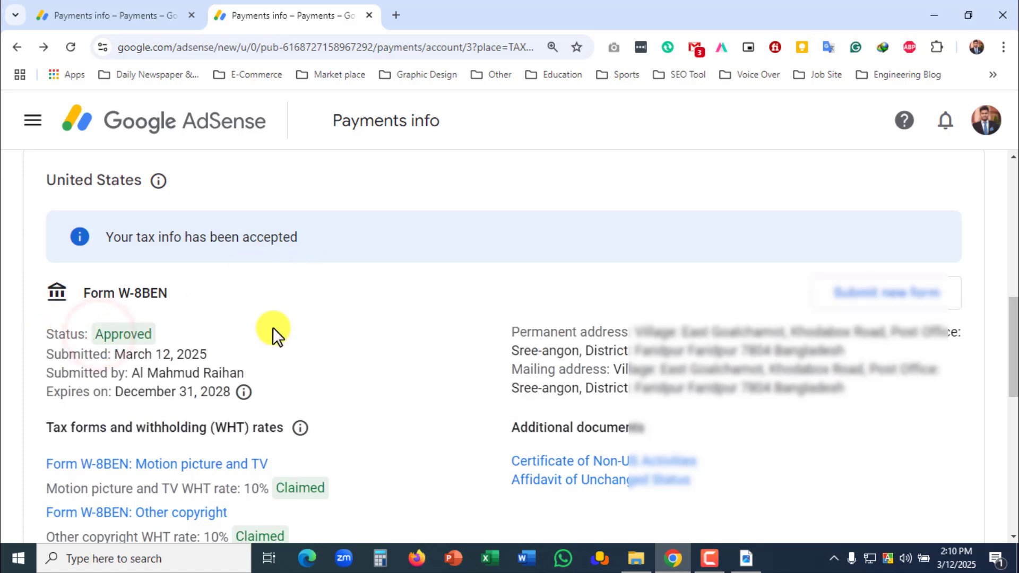